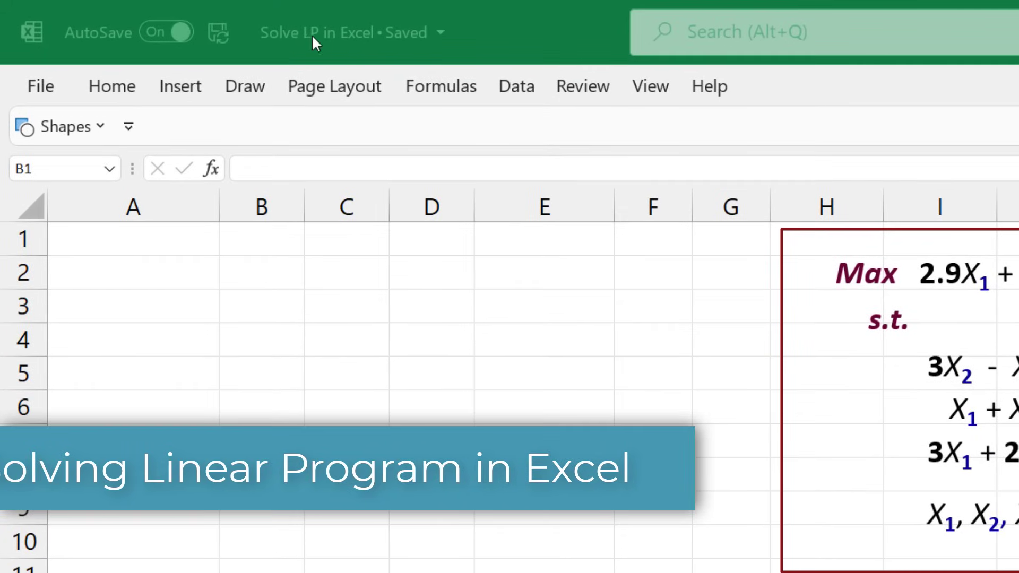
# Open the Data tab to look for the Solver command
pyautogui.click(526, 91)
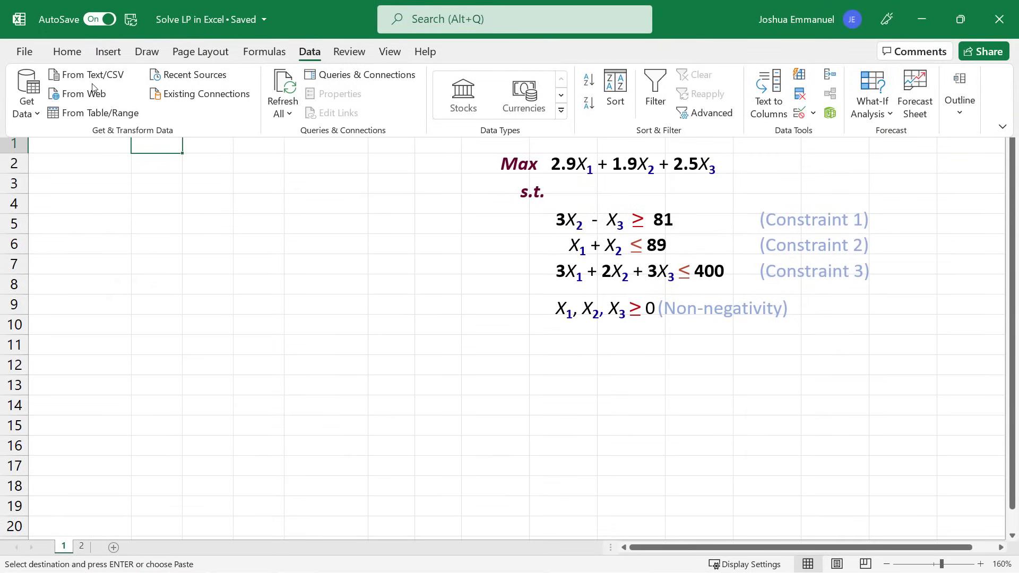
# Enable the Solver Add-in through Excel Options > Add-ins > Manage Excel Add-ins
pyautogui.click(24, 52)
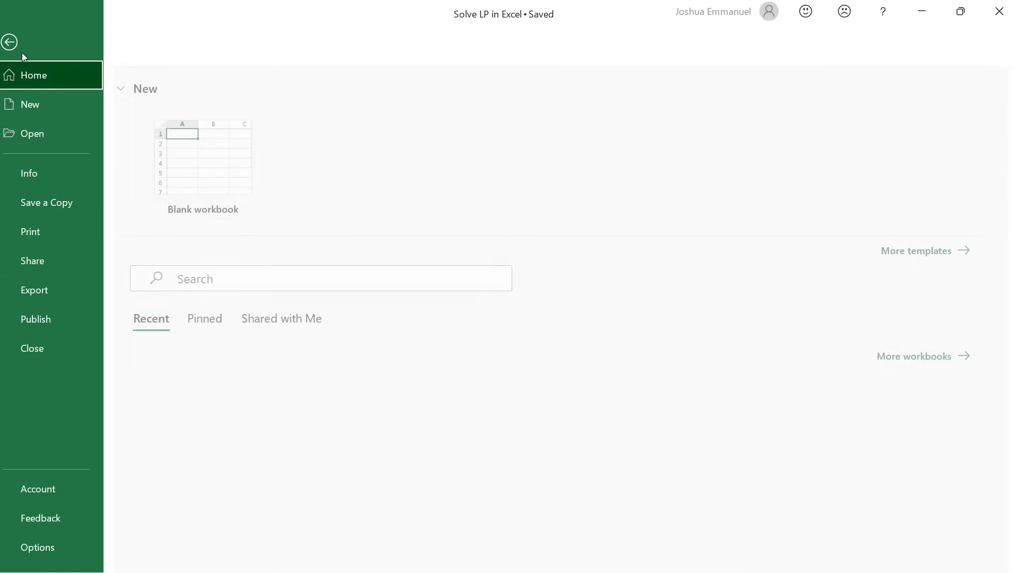
pyautogui.click(43, 548)
pyautogui.click(280, 319)
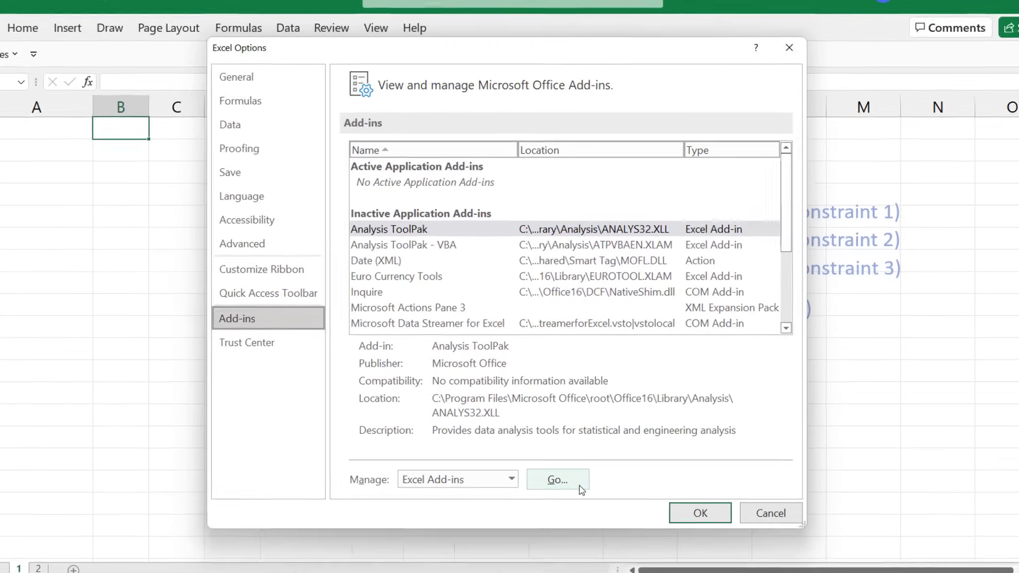
pyautogui.click(570, 470)
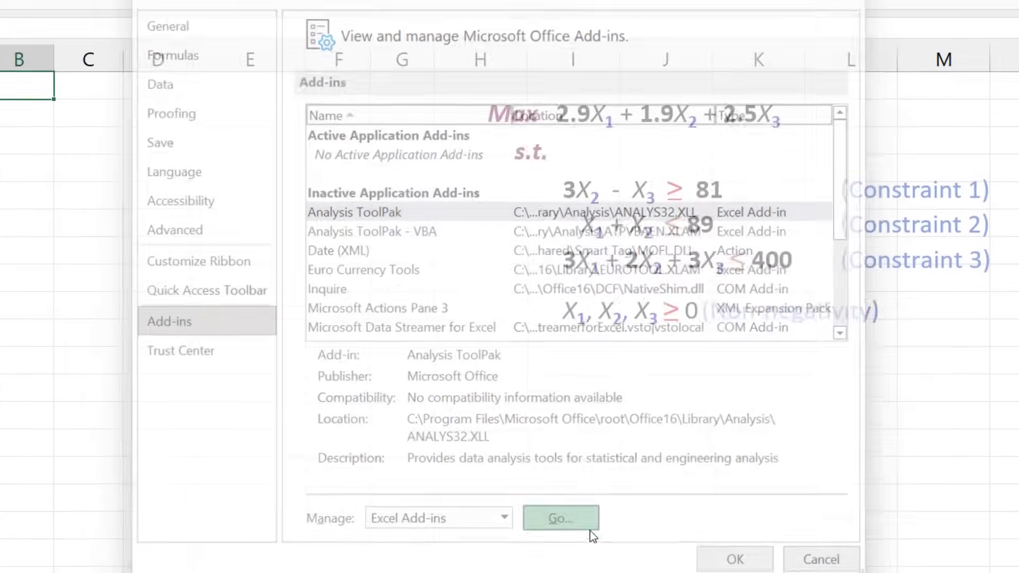
pyautogui.click(438, 184)
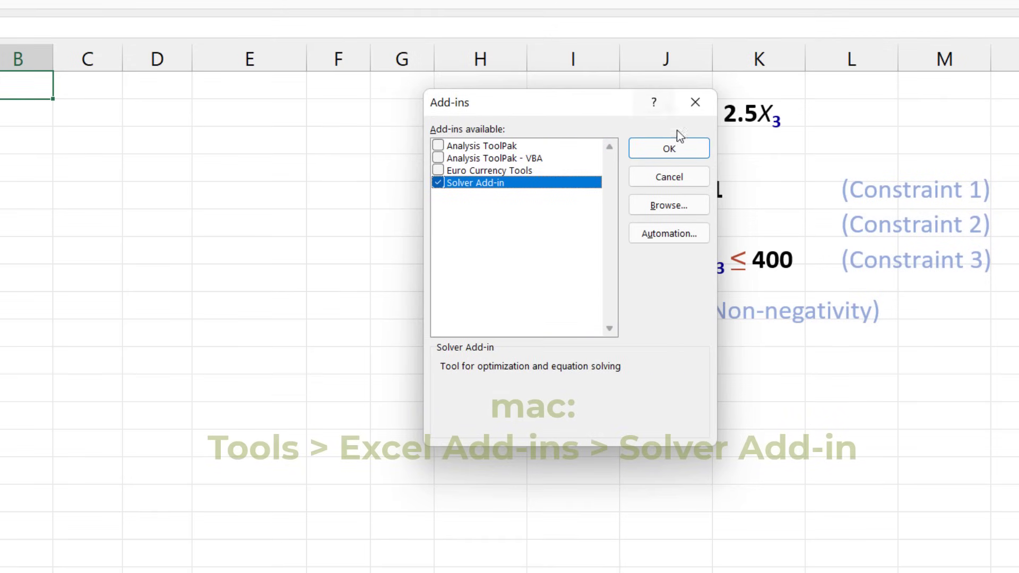
pyautogui.click(684, 150)
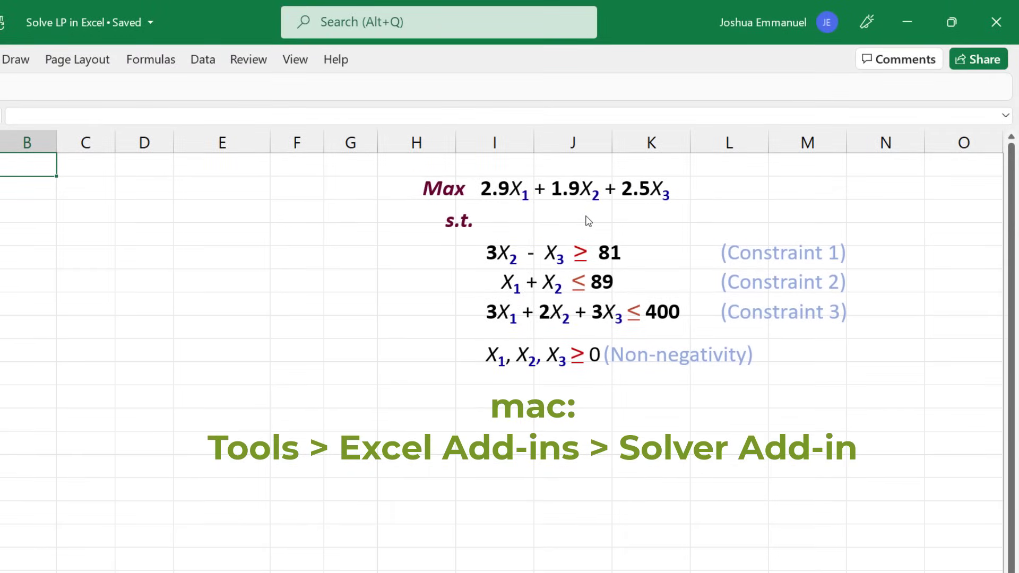
# Confirm Solver now appears on the Data tab and fill headers X1, X2, X3 across B1:D1
pyautogui.click(200, 60)
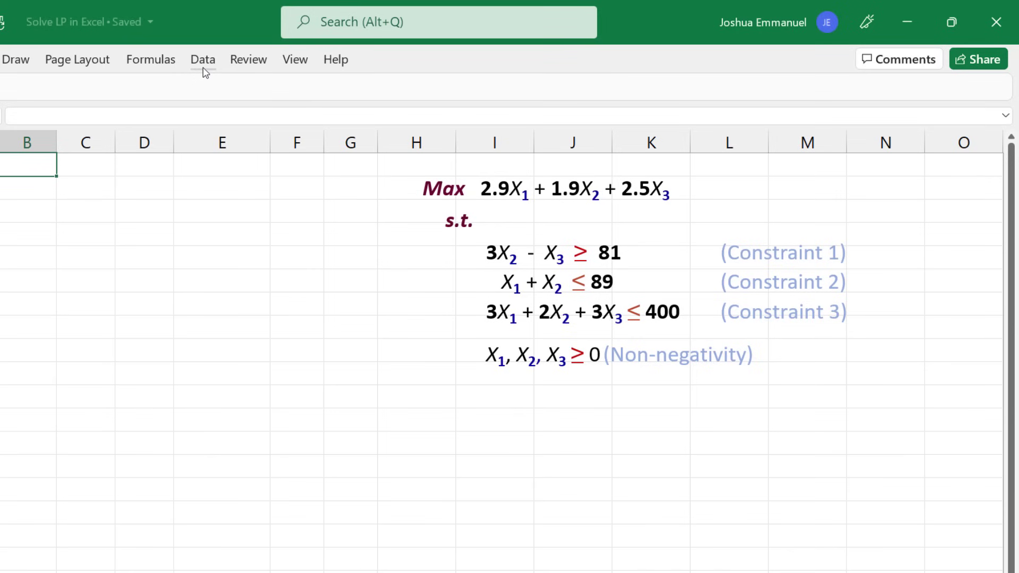
pyautogui.click(205, 71)
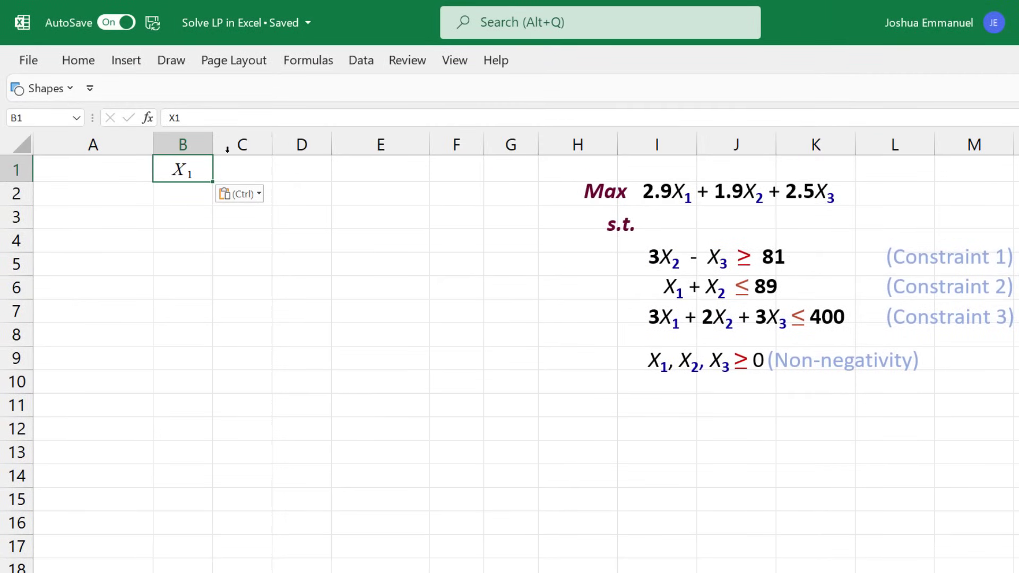
pyautogui.moveTo(216, 183); pyautogui.dragTo(346, 191)
# Shade solution cells B2:D2 yellow and label A2 'Solution'
pyautogui.click(146, 194)
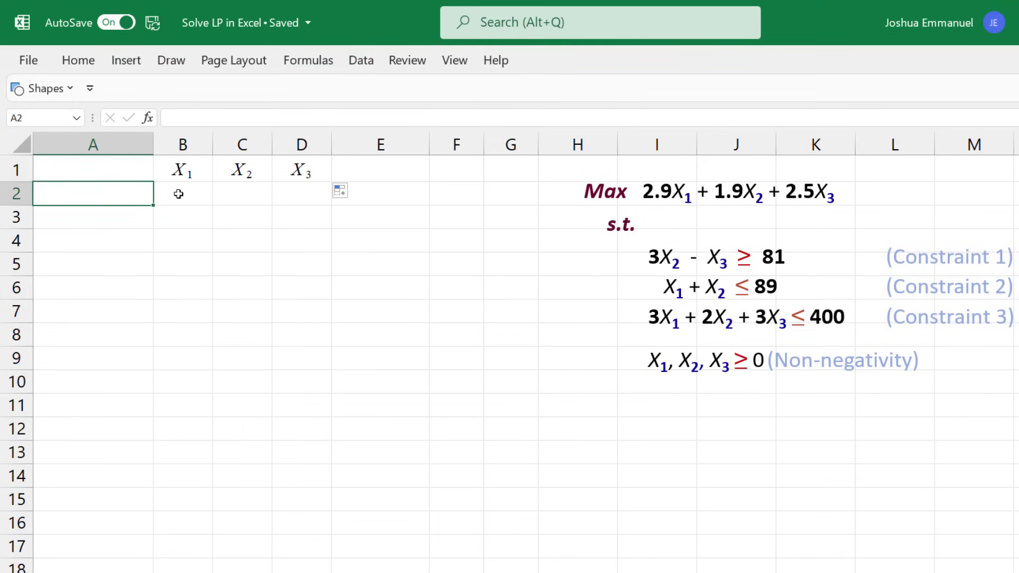
pyautogui.moveTo(185, 194); pyautogui.dragTo(317, 193)
pyautogui.rightClick(318, 194)
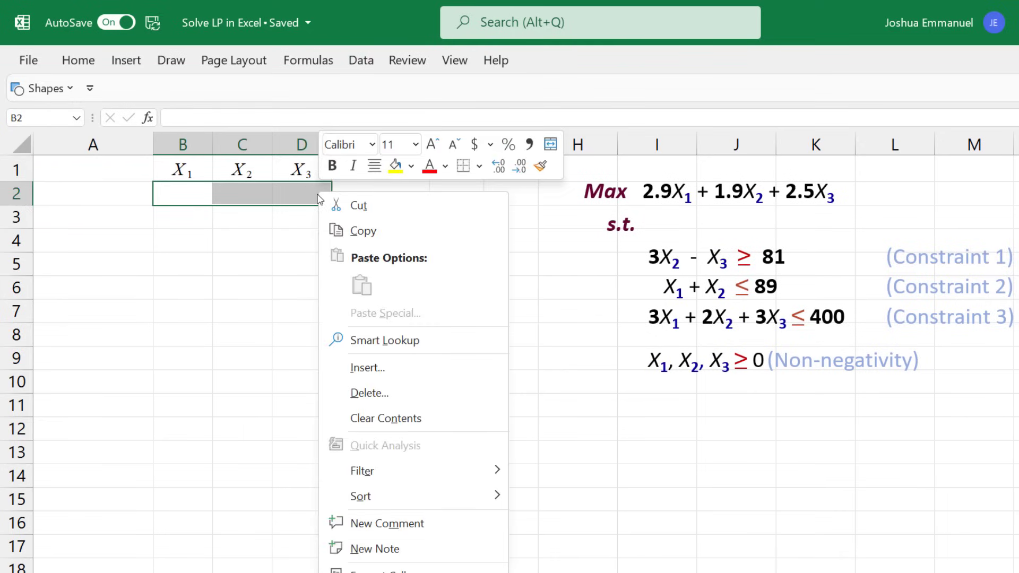
pyautogui.click(396, 165)
pyautogui.click(114, 192)
pyautogui.write('Solution')
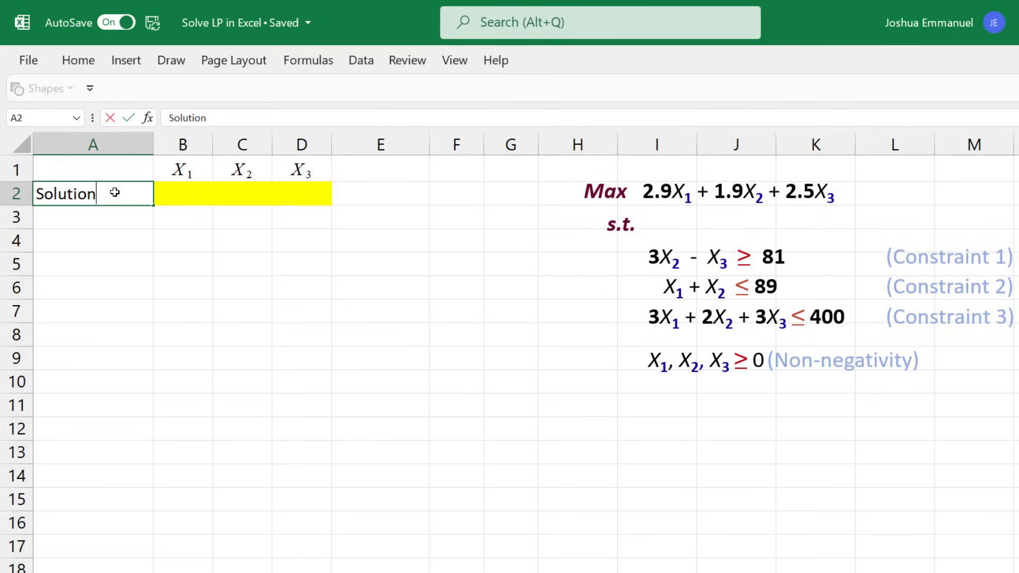
# Label row 3 'Obj. Coef' and enter objective coefficients 2.9, 1.9, 2.5 in B3:D3
pyautogui.press('Return')
pyautogui.write('Obj')
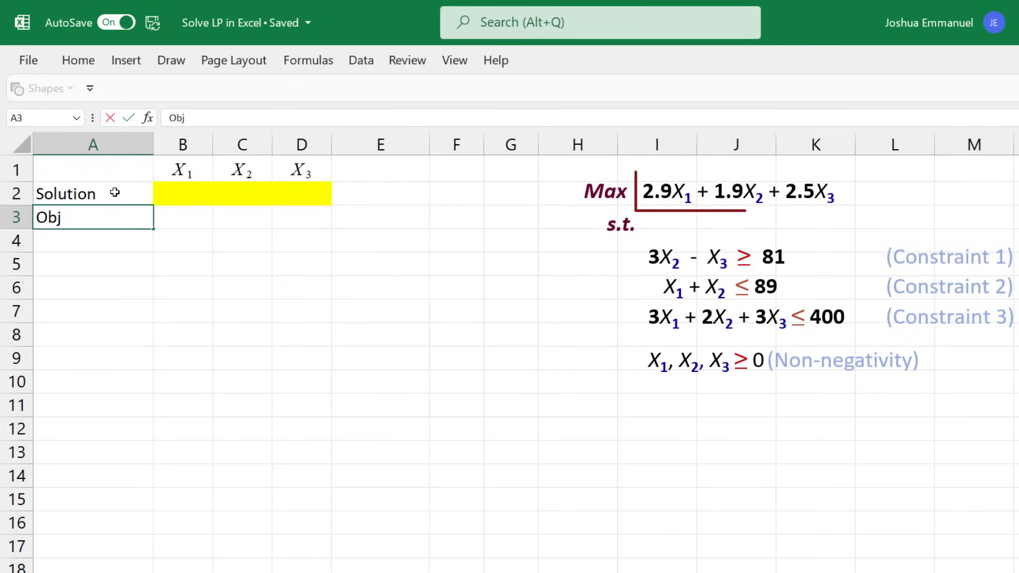
pyautogui.write('. Coef')
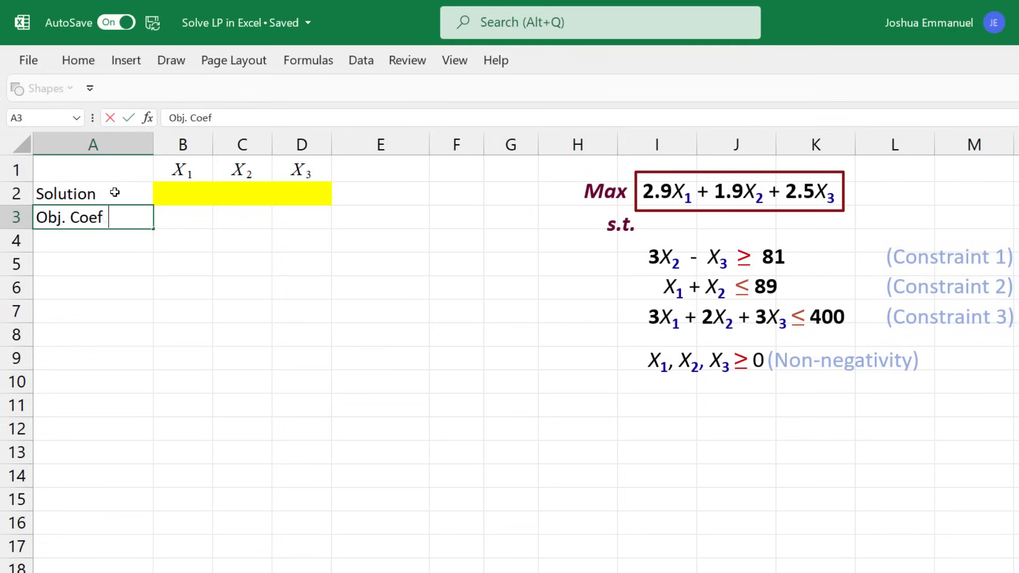
pyautogui.press('Tab')
pyautogui.write('2.9')
pyautogui.press('Tab')
pyautogui.write('1.9')
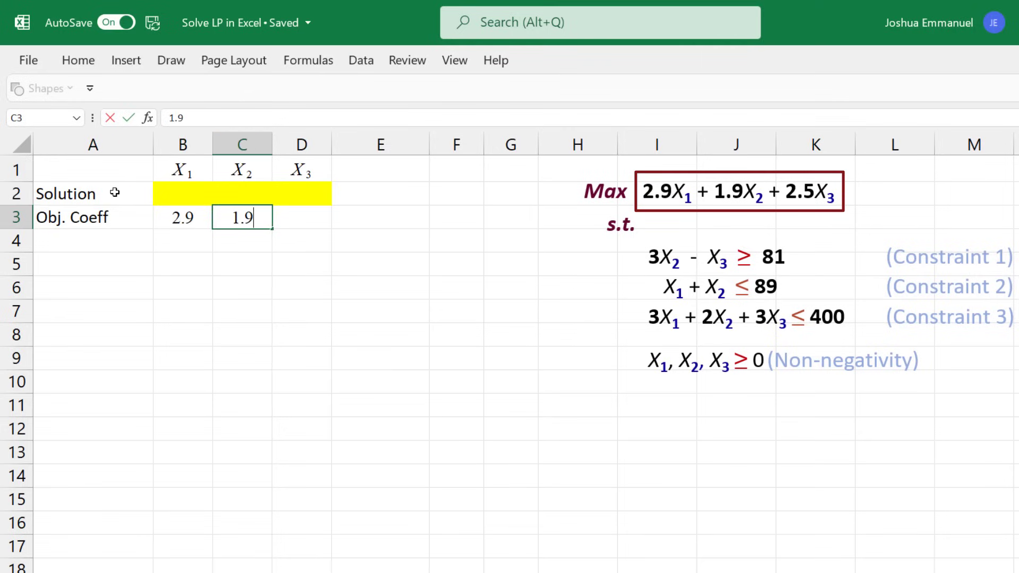
pyautogui.press('Tab')
pyautogui.write('2.5')
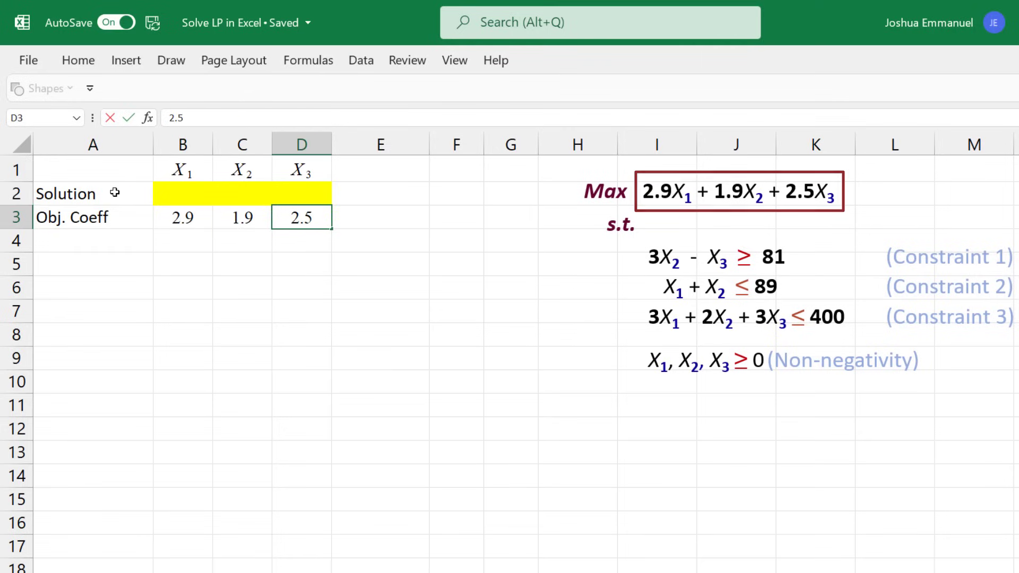
# Label A5:A7 Constraint 1–3 and enter Constraint 1 coefficients 3 and -1 in C5:D5
pyautogui.click(114, 261)
pyautogui.write('COns')
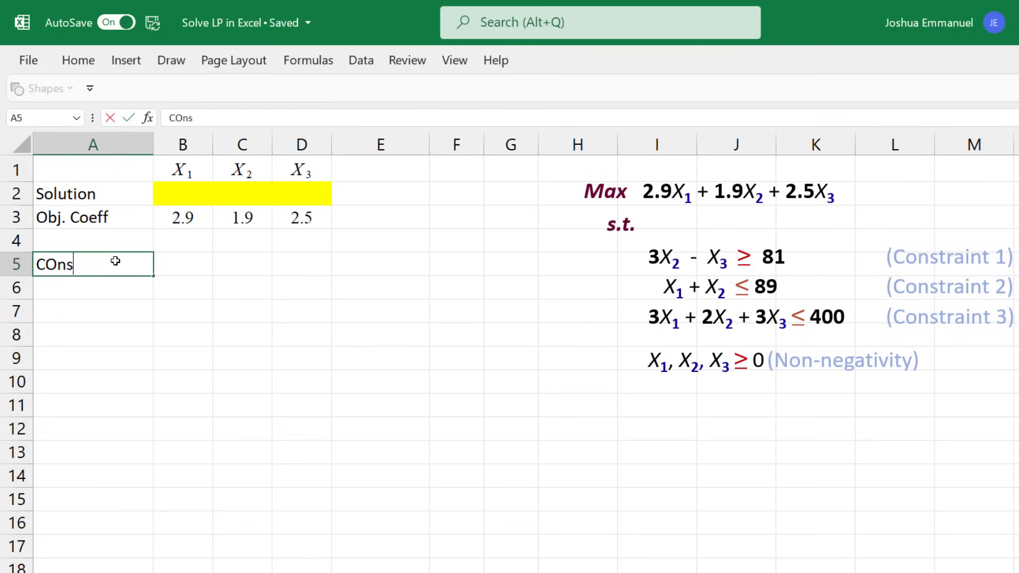
pyautogui.write('traint 1')
pyautogui.moveTo(157, 276); pyautogui.dragTo(155, 319)
pyautogui.click(193, 264)
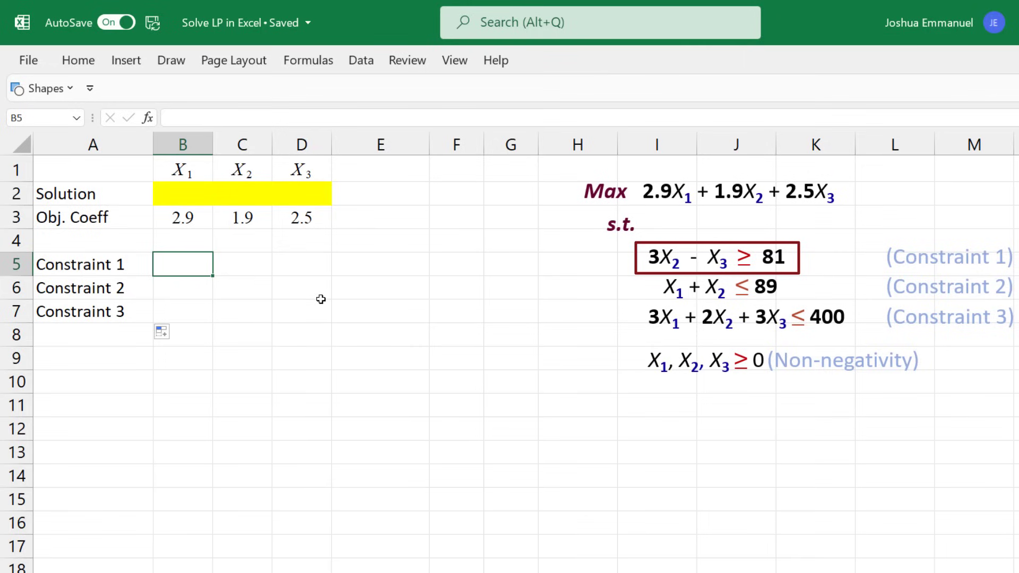
pyautogui.press('Right')
pyautogui.write('3')
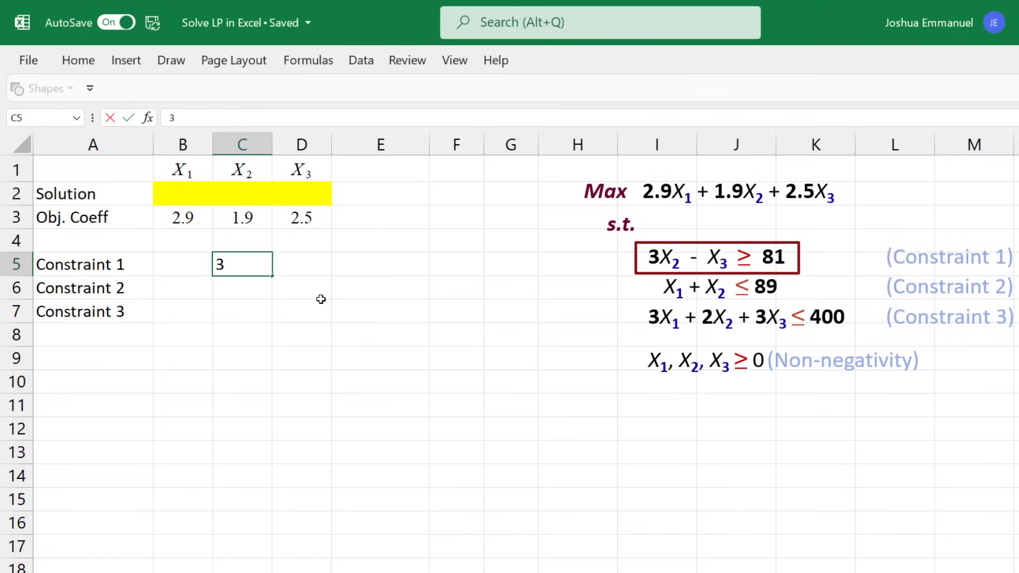
pyautogui.press('Right')
pyautogui.write('-1')
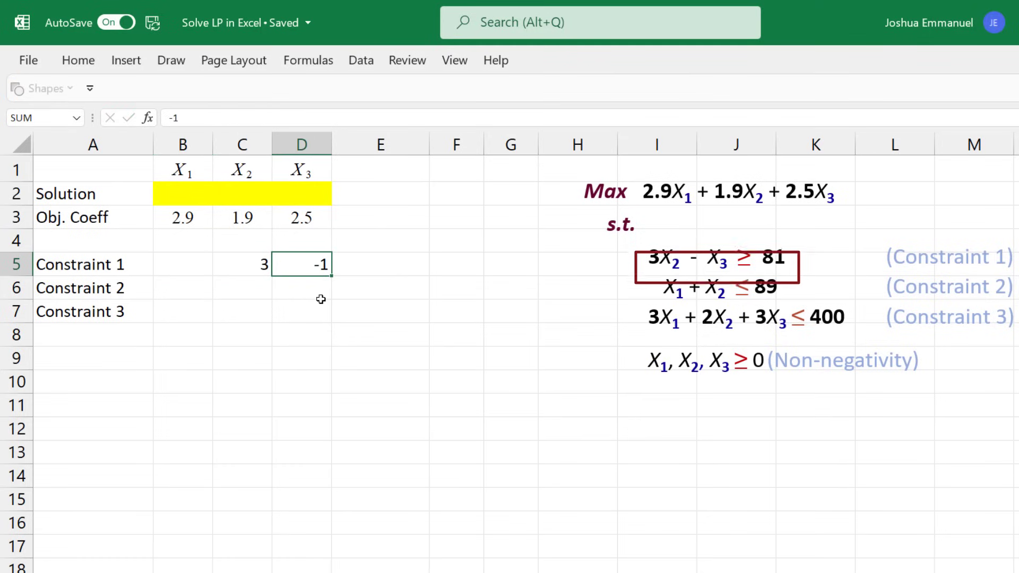
pyautogui.press('Return')
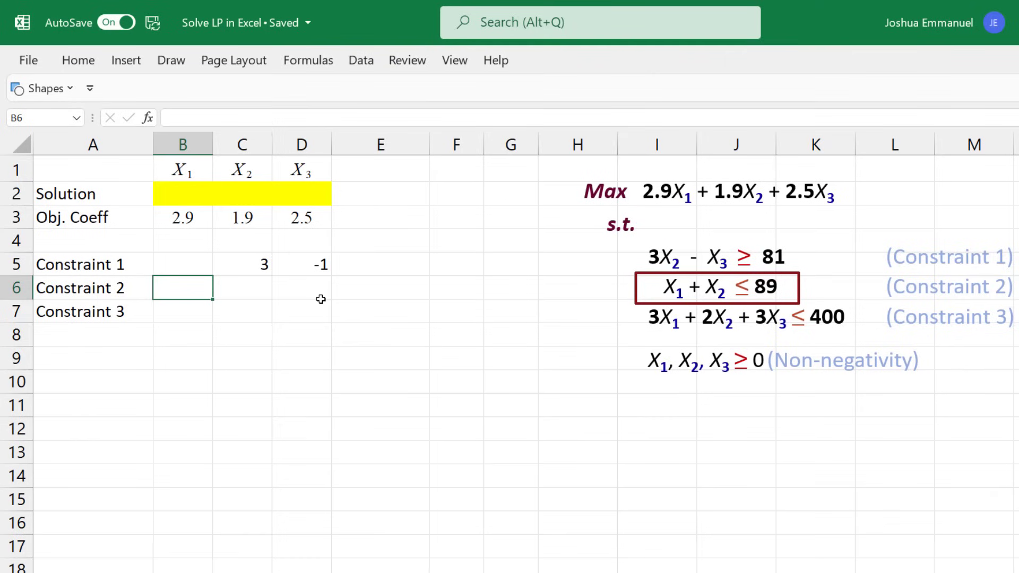
# Enter Constraint 2 coefficients 1, 1 and Constraint 3 coefficients 3, 2, 3
pyautogui.write('1')
pyautogui.press('Right')
pyautogui.write('1')
pyautogui.press('Return')
pyautogui.write('3')
pyautogui.press('Tab')
pyautogui.write('2')
pyautogui.press('Tab')
pyautogui.write('3')
pyautogui.press('Return')
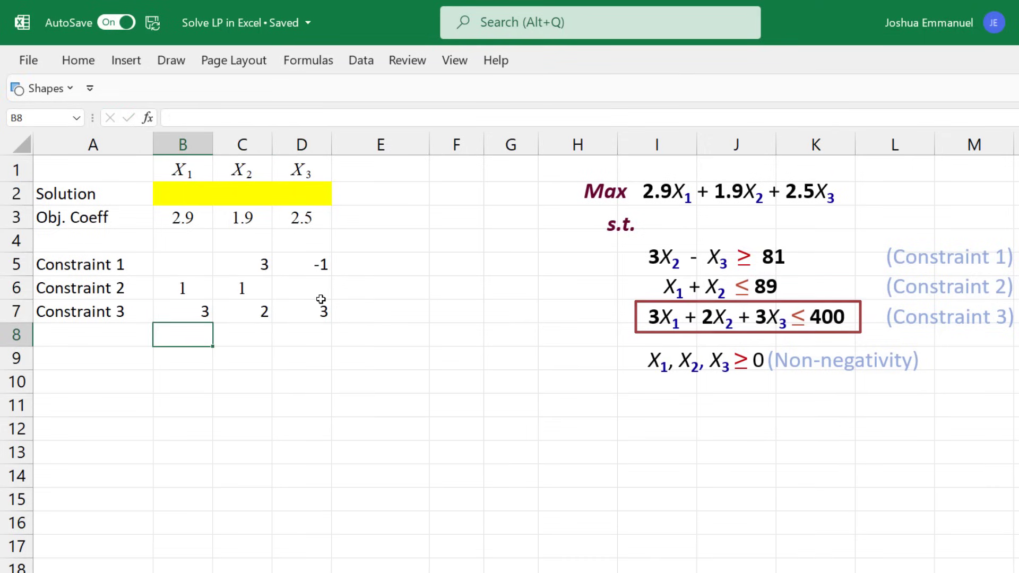
# Head column E with 'Z' and shade cell E2 light green
pyautogui.click(391, 171)
pyautogui.write('Z')
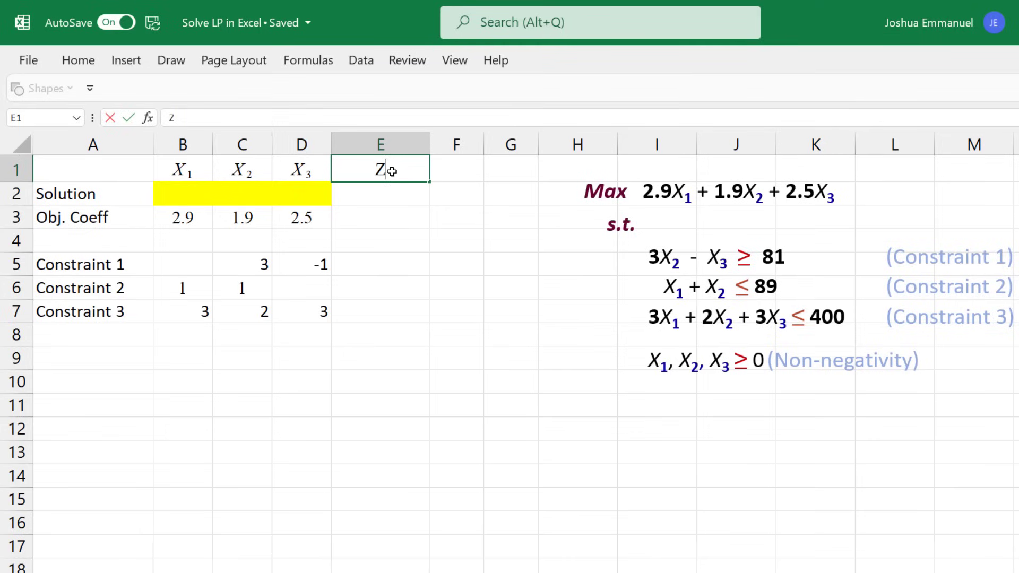
pyautogui.press('Return')
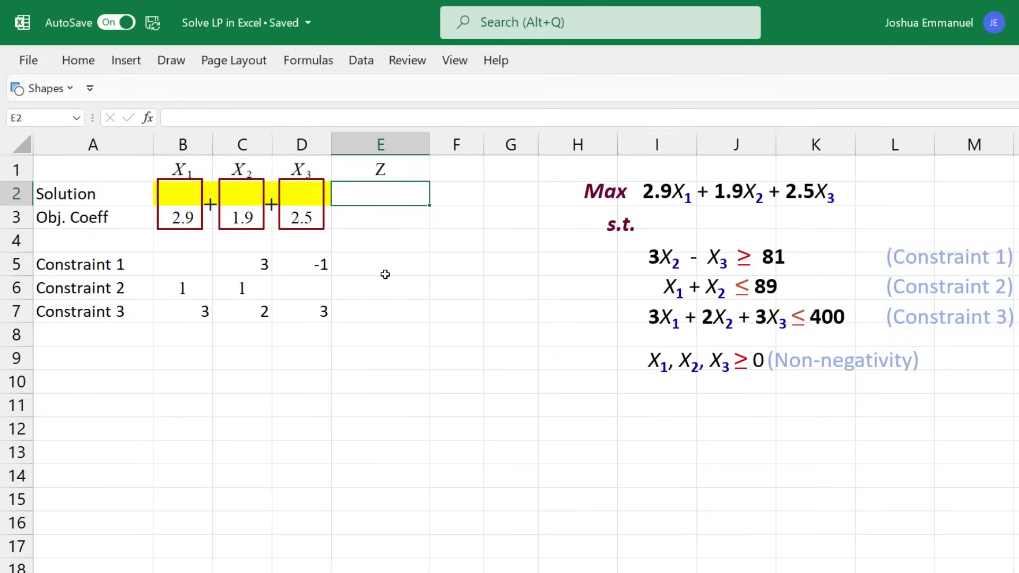
pyautogui.rightClick(372, 198)
pyautogui.click(466, 164)
pyautogui.click(578, 234)
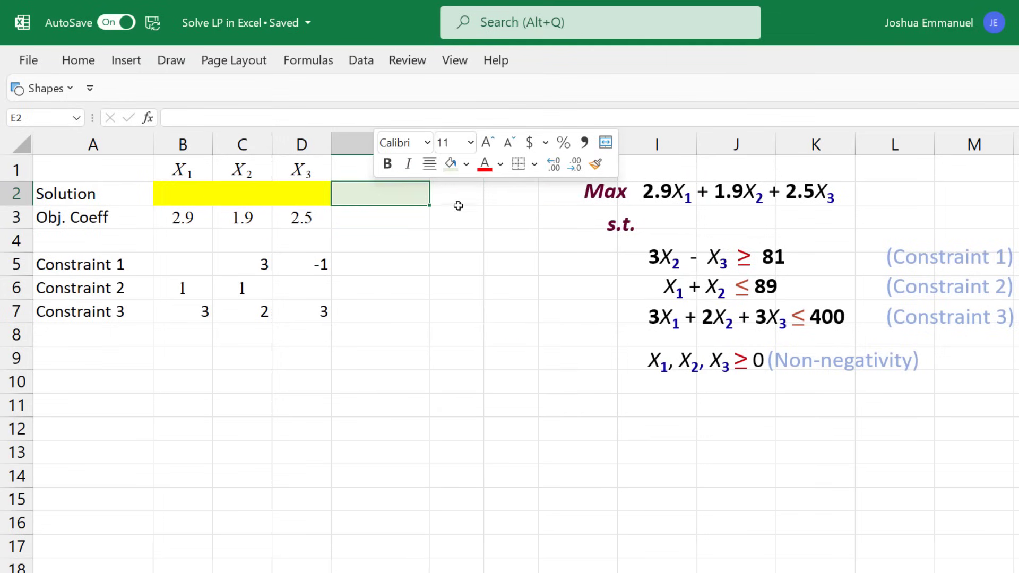
# Enter =SUMPRODUCT(B3:D3,B2:D2) in E2 to compute Z
pyautogui.write('=SUMPRODUCT(')
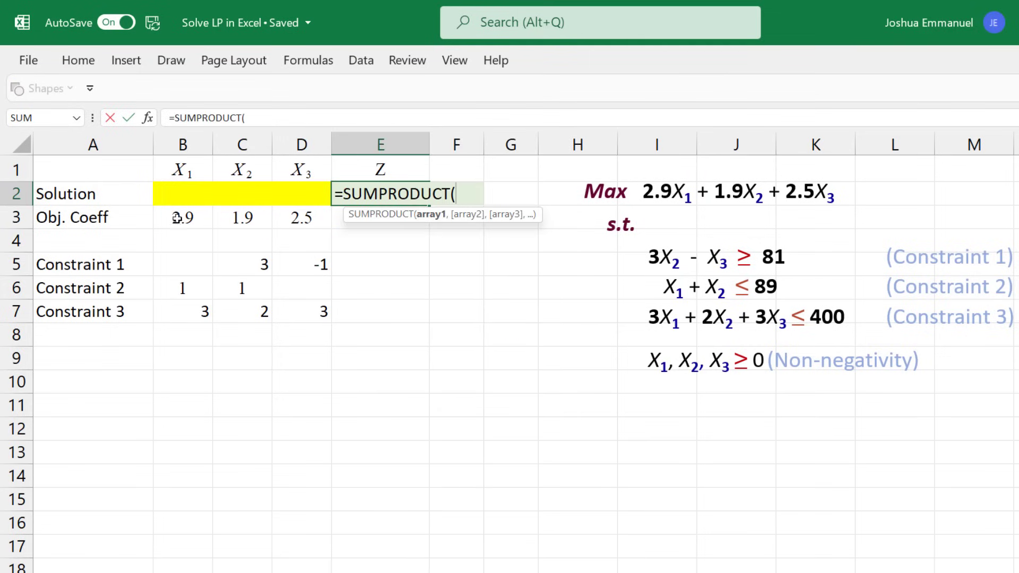
pyautogui.moveTo(178, 219); pyautogui.dragTo(292, 226)
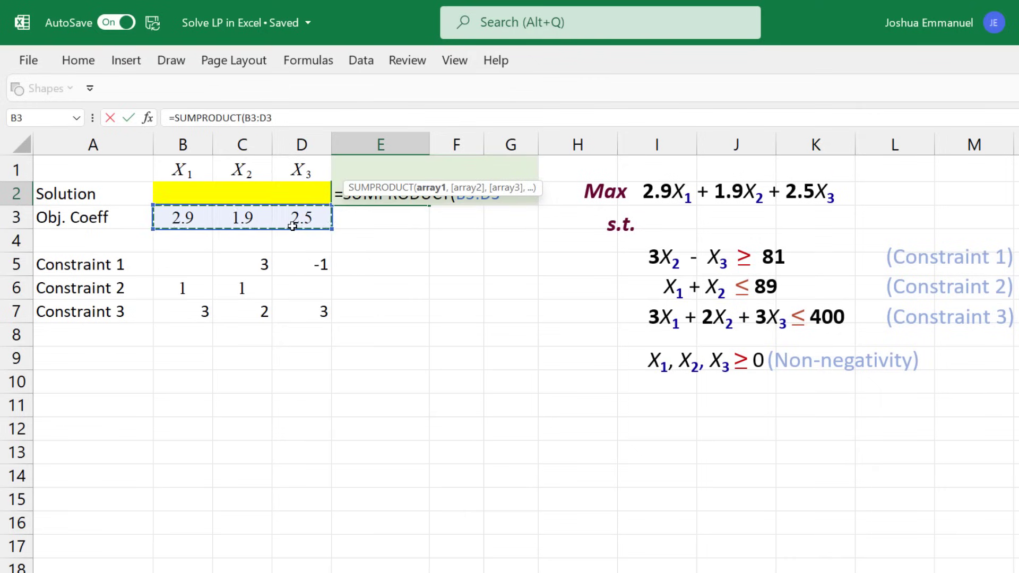
pyautogui.write(',')
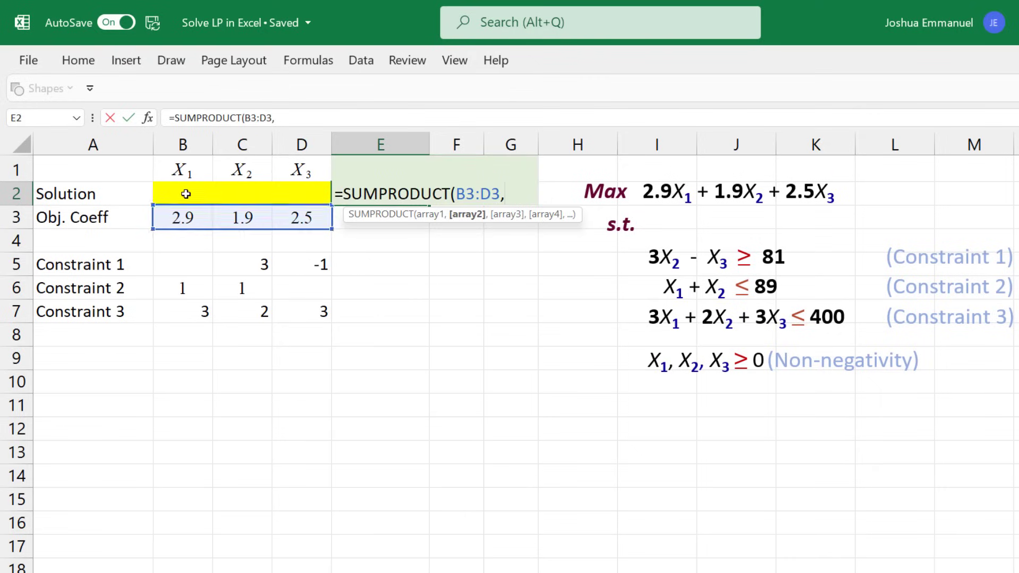
pyautogui.moveTo(182, 191); pyautogui.dragTo(299, 191)
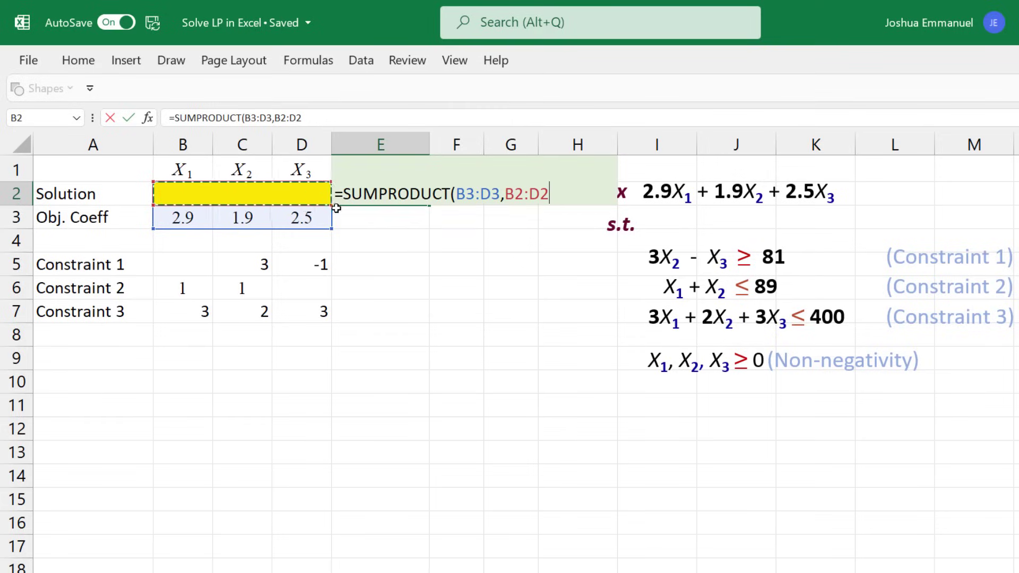
pyautogui.press('Return')
pyautogui.click(412, 194)
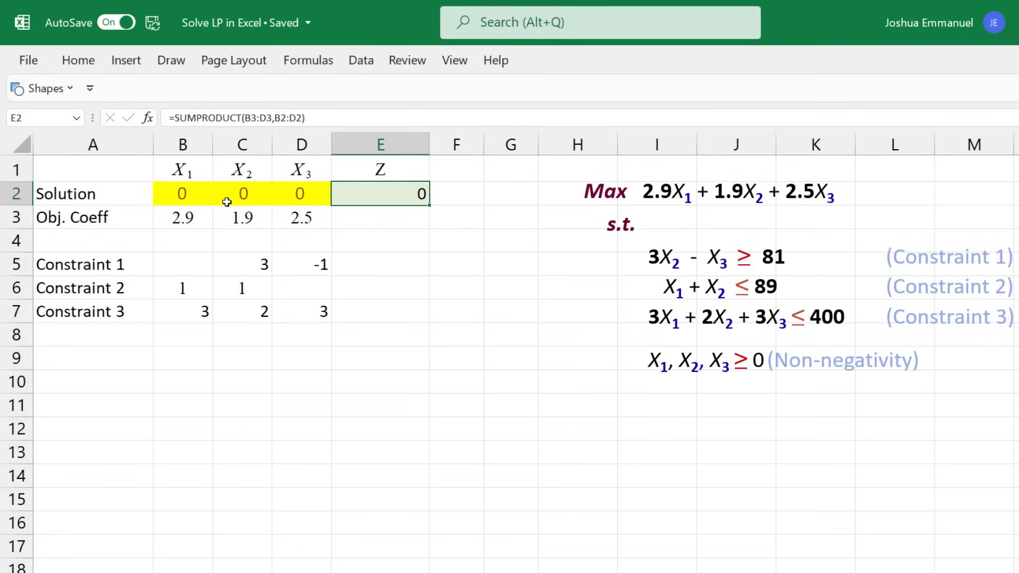
# Enter =SUMPRODUCT(B5:D5,$B$2:$D$2) in E5 for Constraint 1's left-hand side
pyautogui.moveTo(371, 263); pyautogui.dragTo(376, 311)
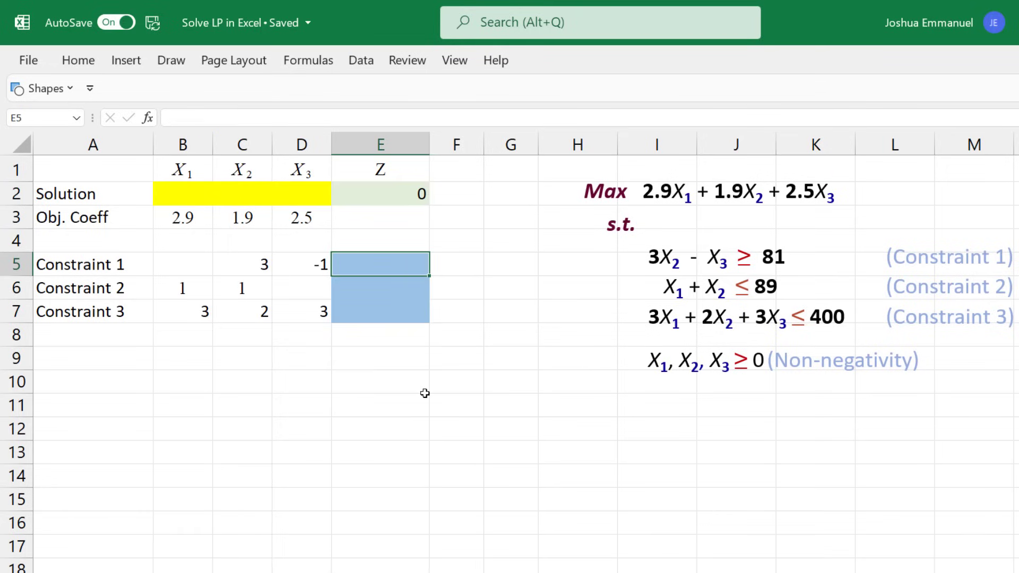
pyautogui.write('=sump')
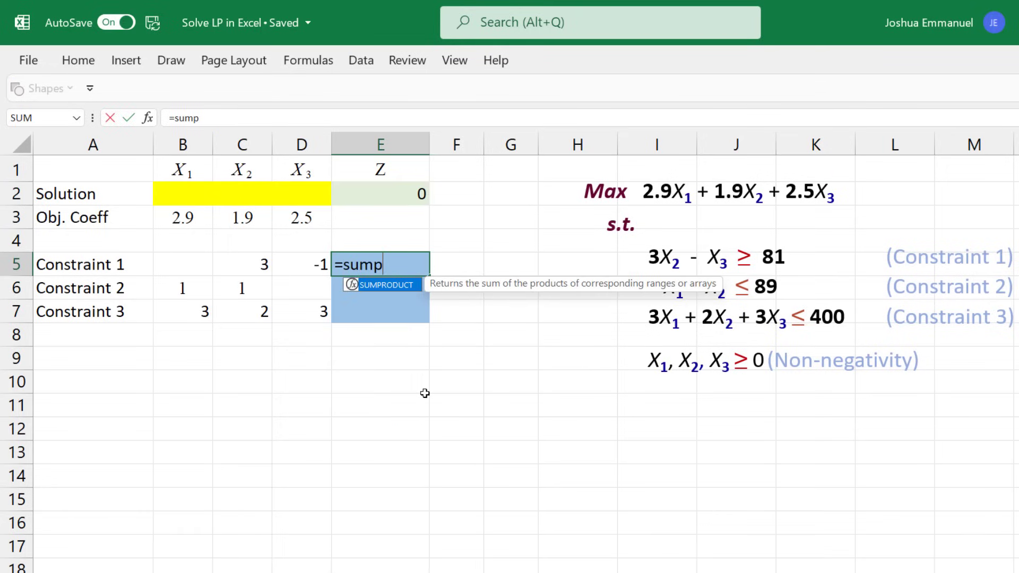
pyautogui.press('Tab')
pyautogui.moveTo(312, 266); pyautogui.dragTo(182, 258)
pyautogui.write(',')
pyautogui.moveTo(314, 189); pyautogui.dragTo(196, 190)
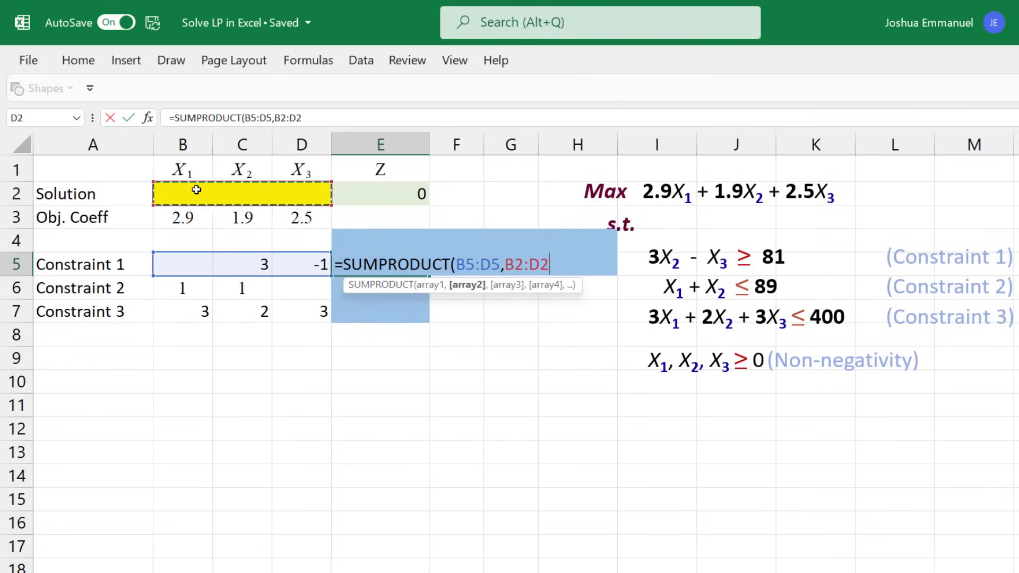
pyautogui.press('F4')
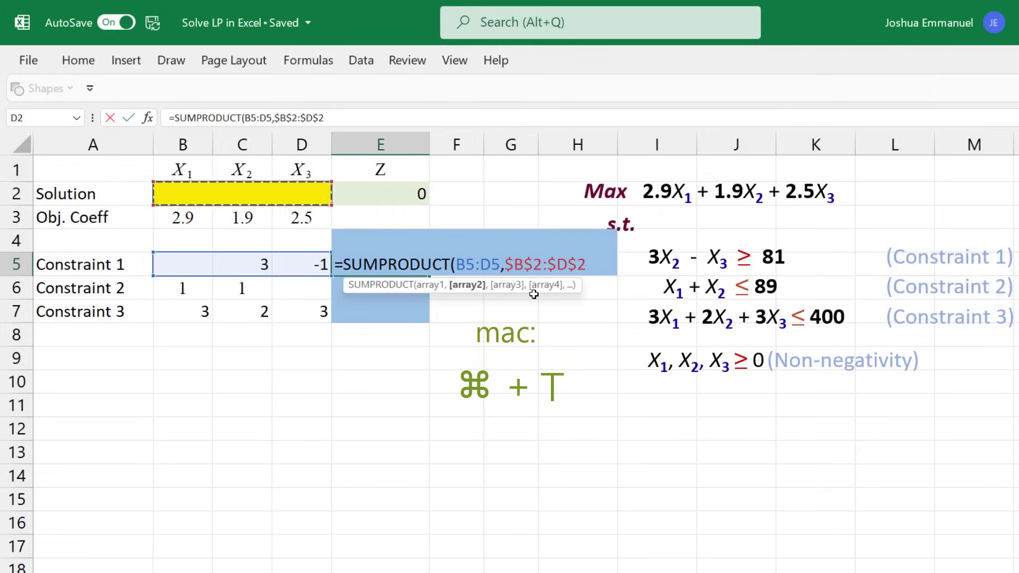
pyautogui.press('Return')
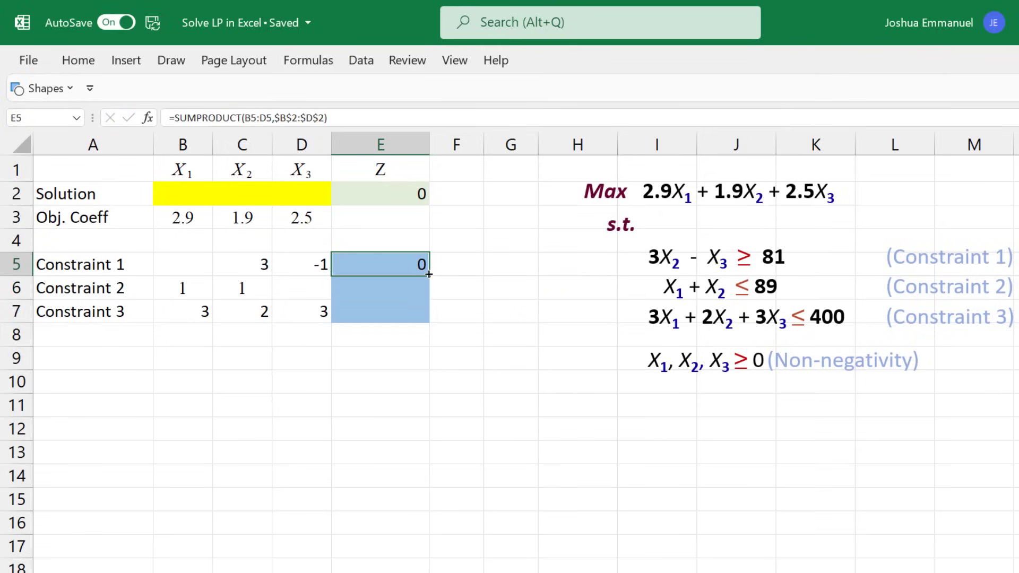
# Copy the E5 formula down to E6:E7 and check E7's ranges
pyautogui.moveTo(429, 274); pyautogui.dragTo(424, 324)
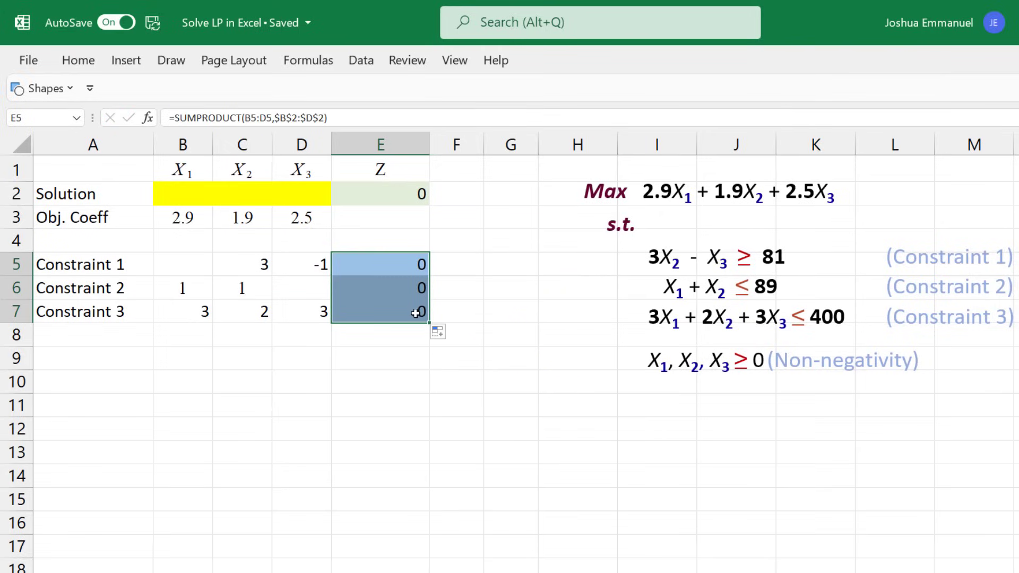
pyautogui.click(415, 313)
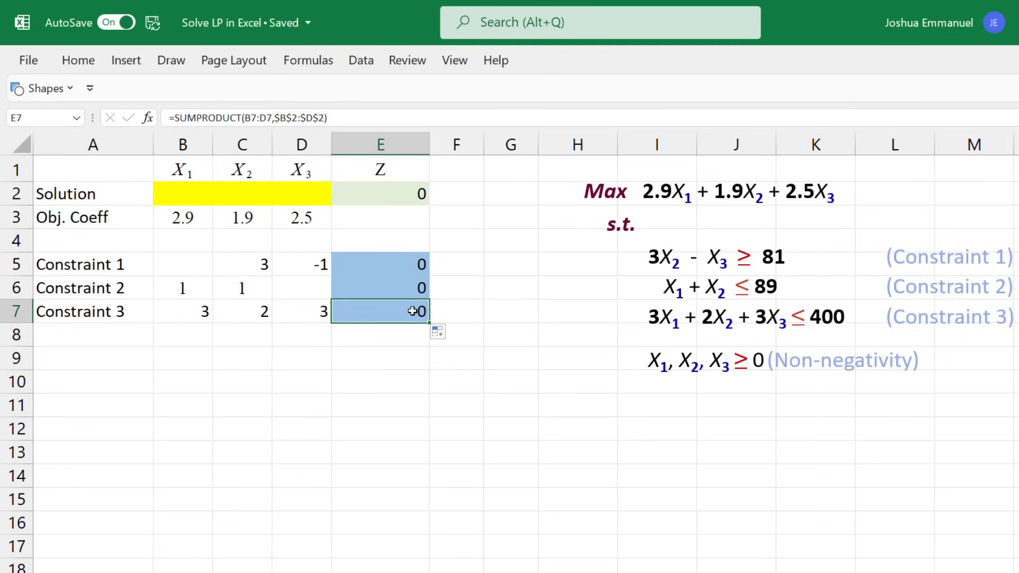
pyautogui.doubleClick(412, 311)
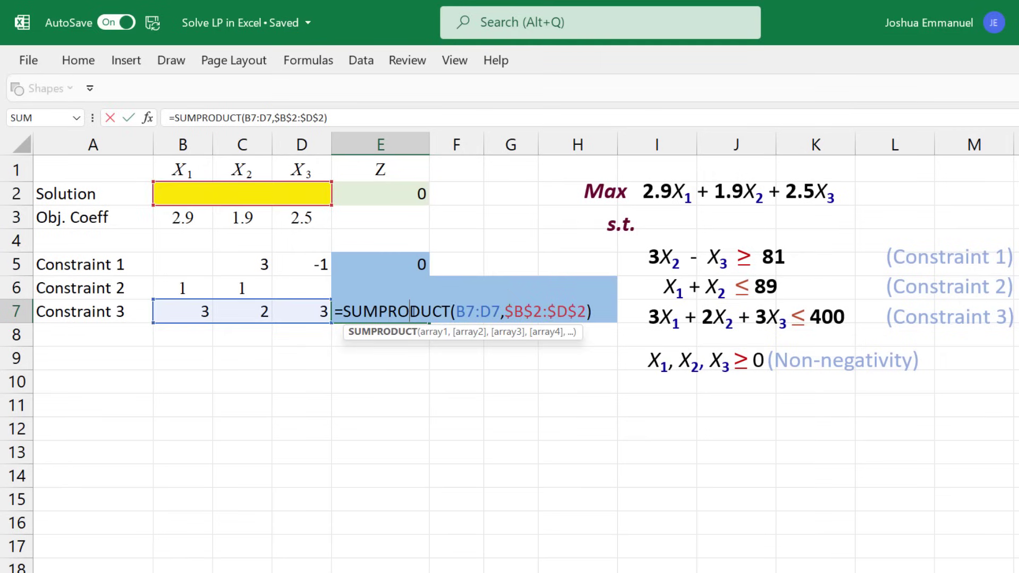
pyautogui.press('Escape')
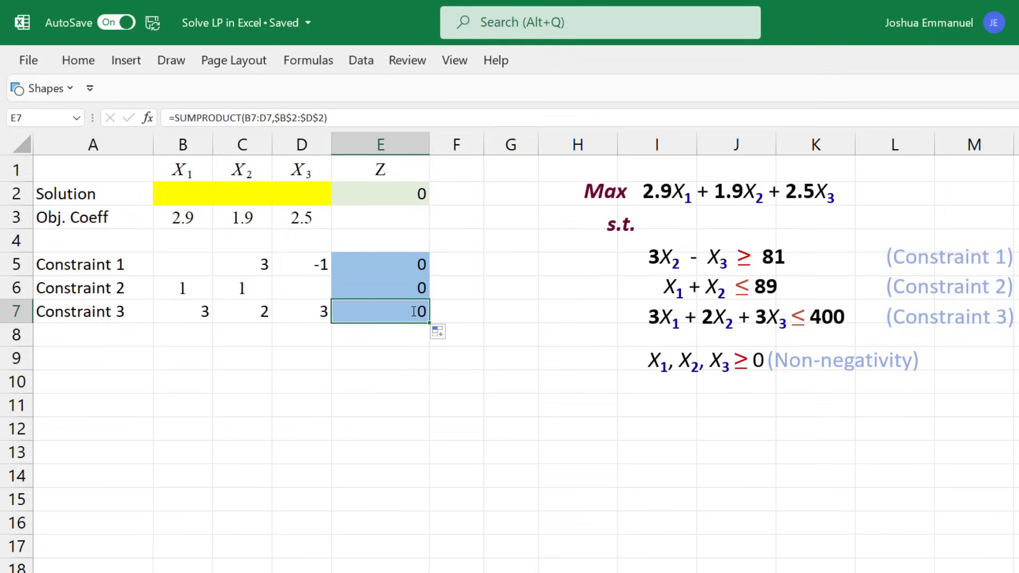
# Enter constraint signs >=, <=, <= in F5:F7
pyautogui.click(441, 258)
pyautogui.write('>=')
pyautogui.press('Return')
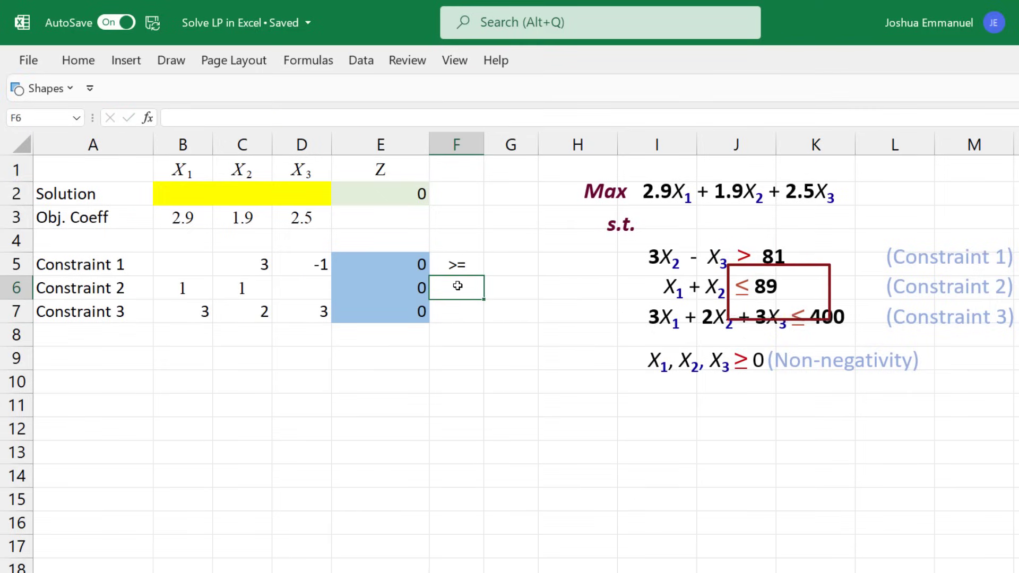
pyautogui.write('<=')
pyautogui.press('Return')
pyautogui.write('<=')
pyautogui.hotkey('ctrl', 'Return')
# Add headings LHS in E4 and RHS in G4, with right-hand values 81, 89, 400 in G5:G7
pyautogui.click(394, 242)
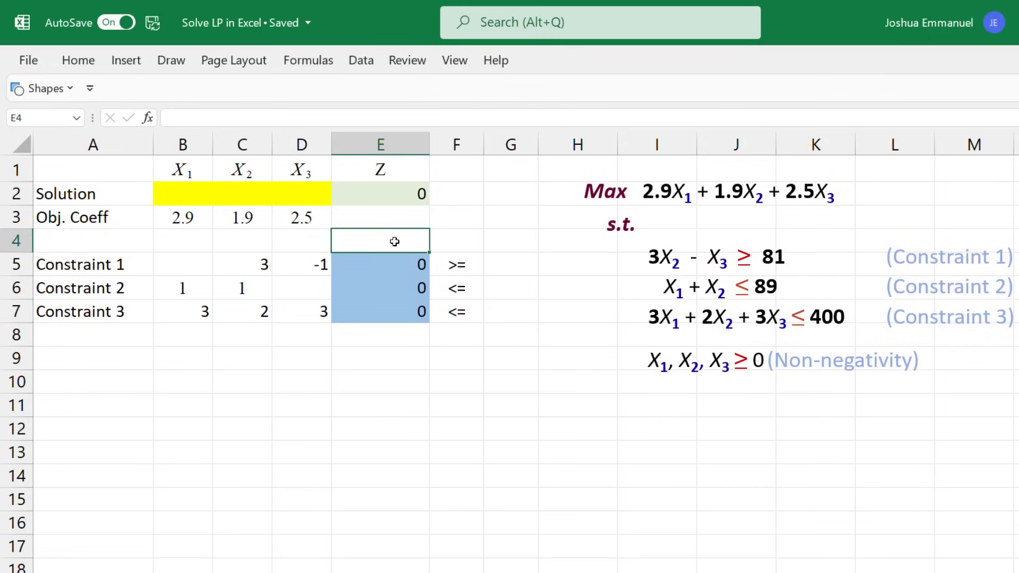
pyautogui.write('LHS')
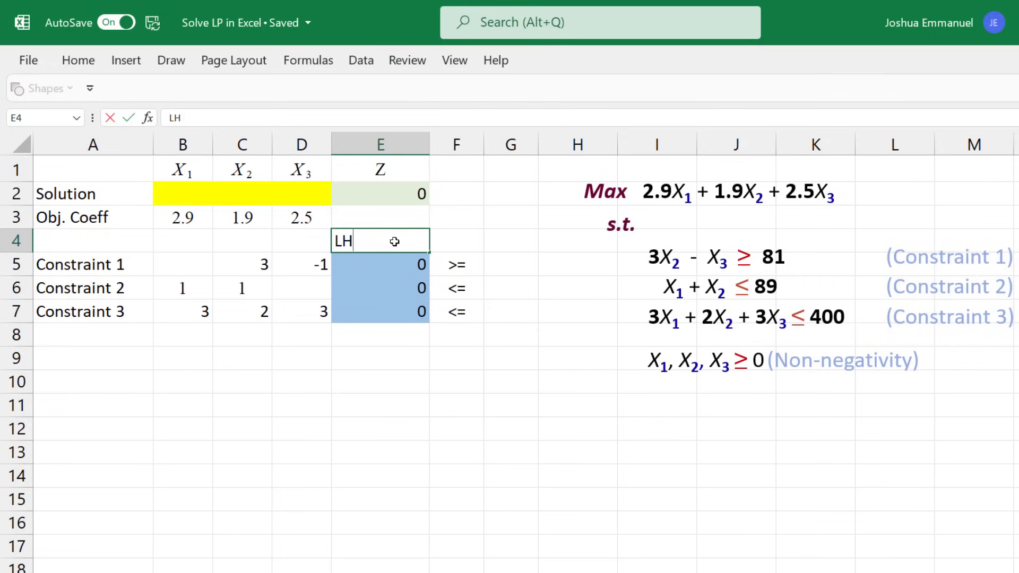
pyautogui.press('Tab')
pyautogui.press('Tab')
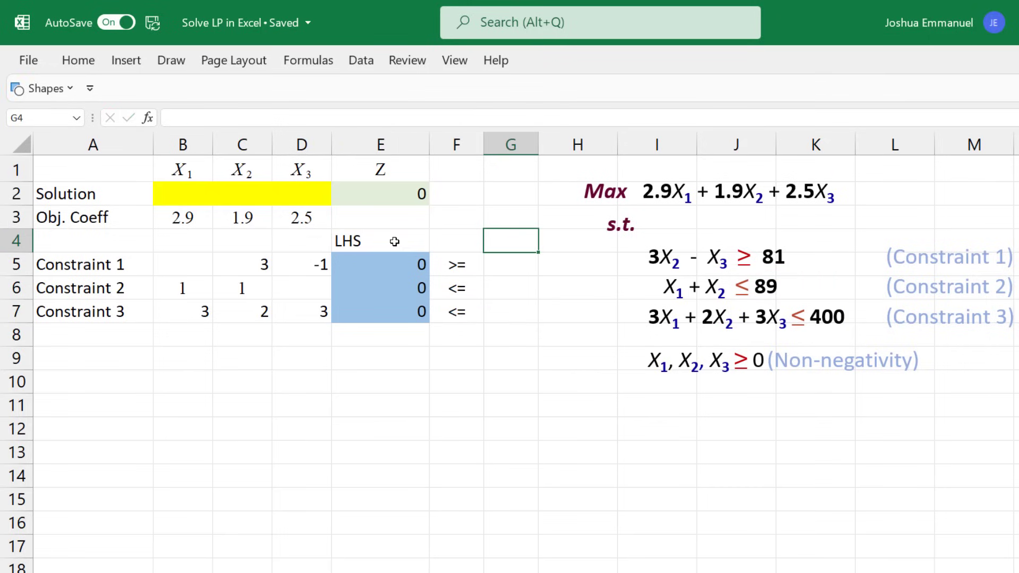
pyautogui.write('RHS')
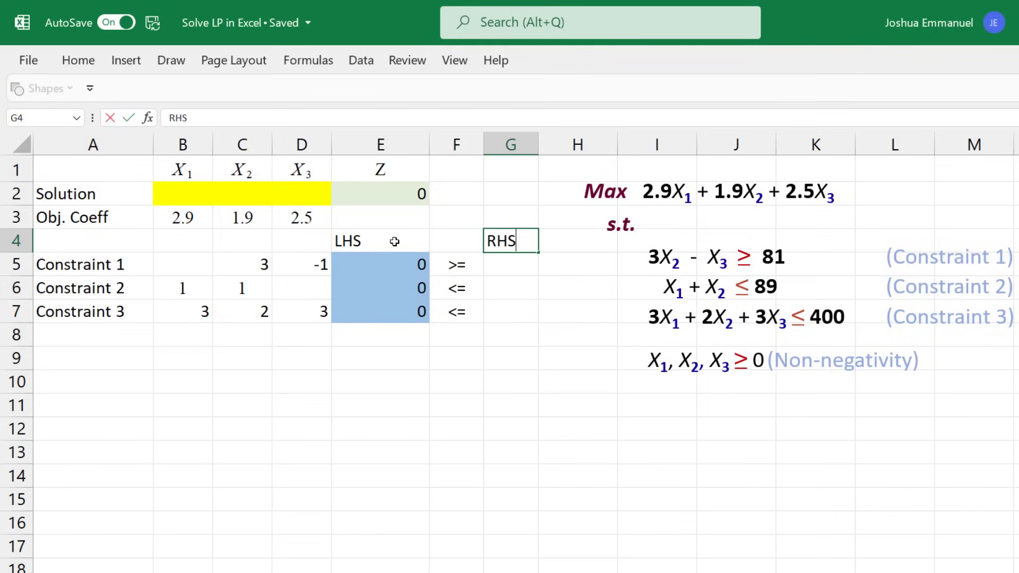
pyautogui.press('Return')
pyautogui.write('81')
pyautogui.press('Return')
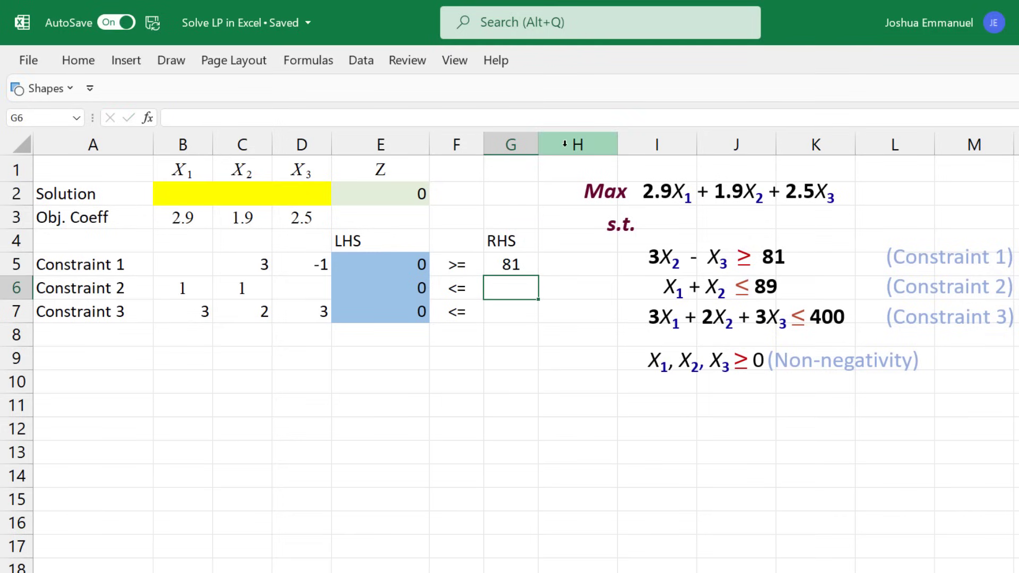
pyautogui.write('89')
pyautogui.press('Return')
pyautogui.write('400')
pyautogui.press('Return')
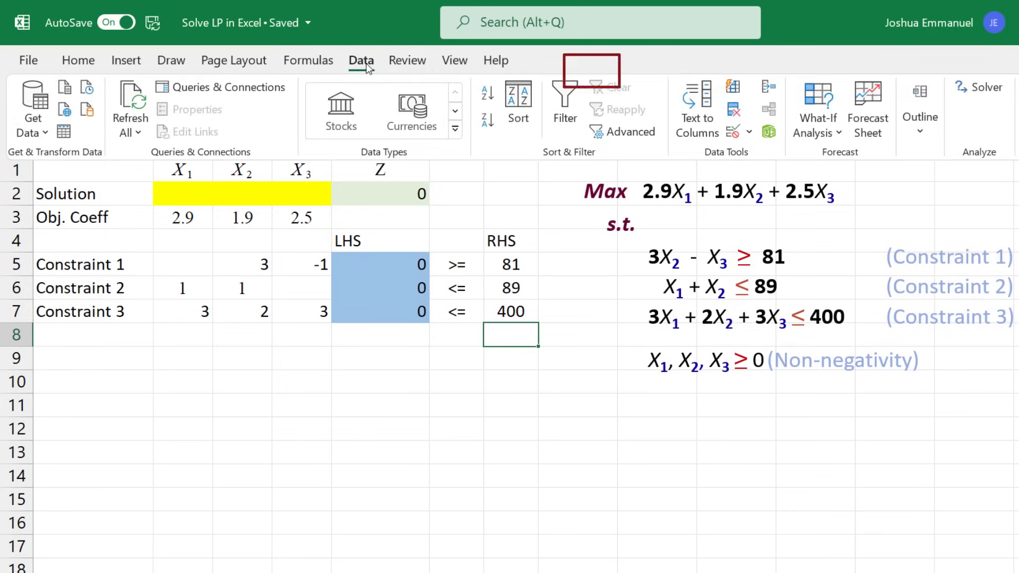
# Open Solver and set objective $E$2 to Max with variable cells $B$2:$D$2
pyautogui.click(974, 87)
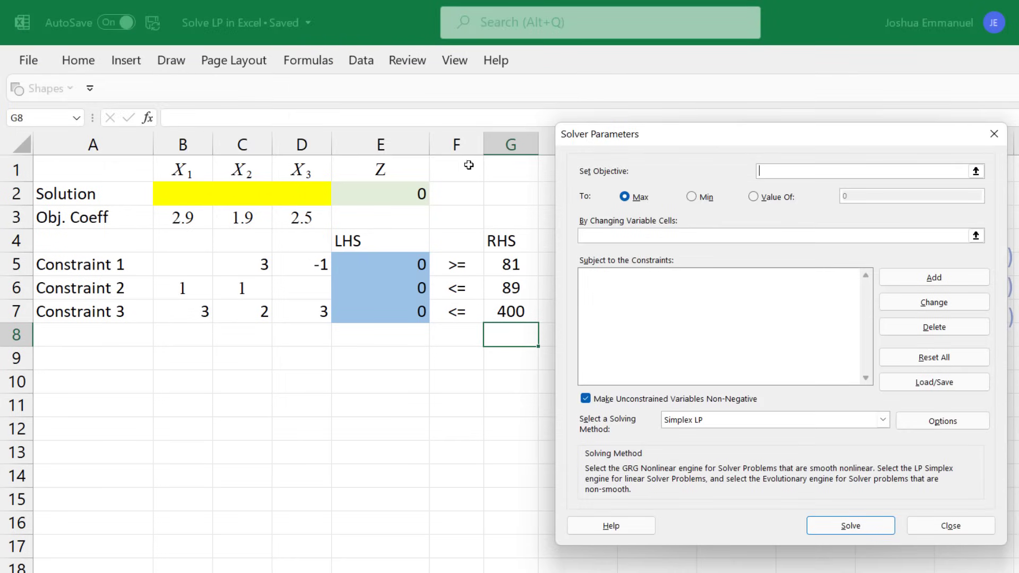
pyautogui.click(396, 194)
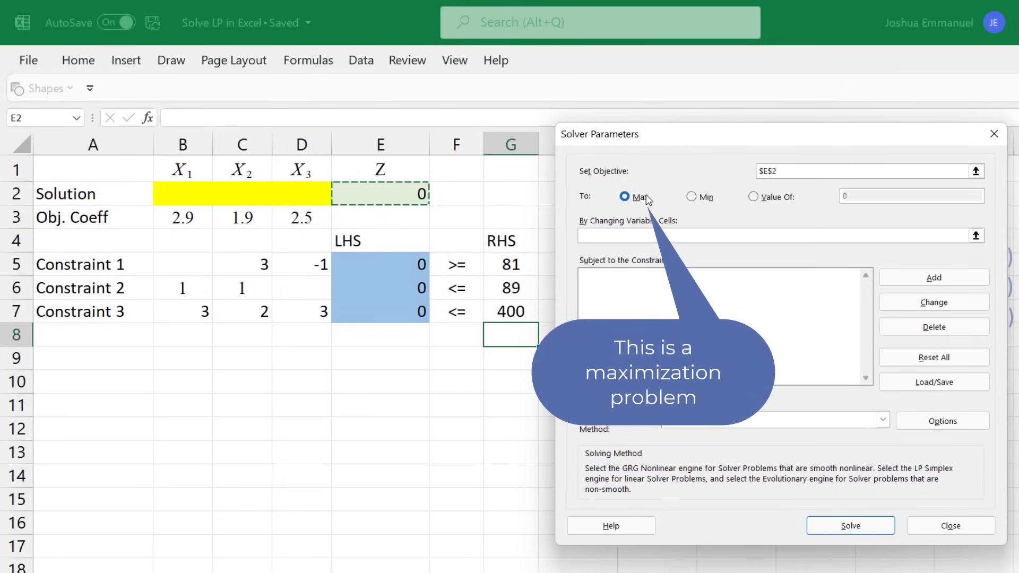
pyautogui.click(625, 236)
pyautogui.click(626, 237)
pyautogui.moveTo(328, 189); pyautogui.dragTo(183, 194)
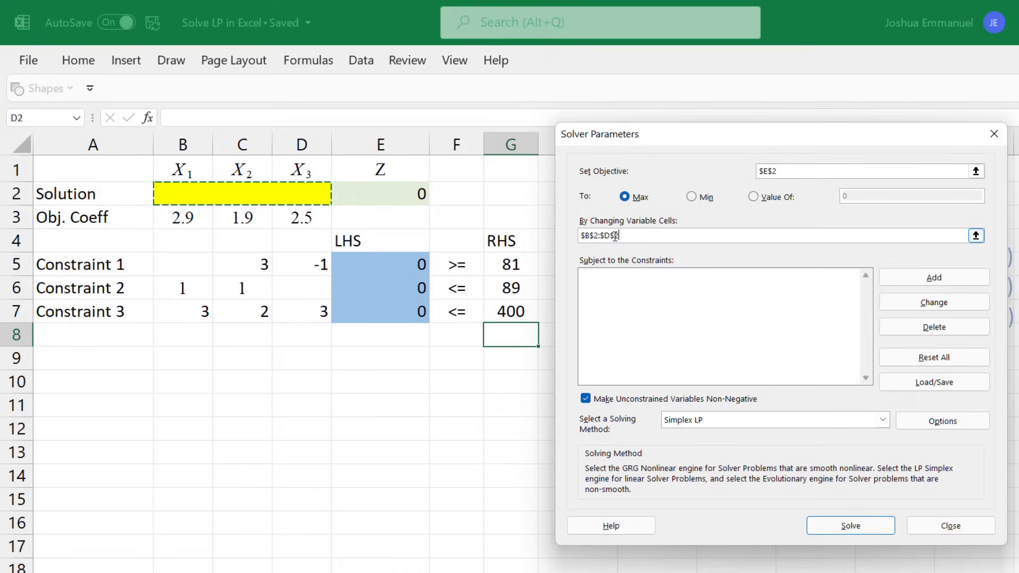
# Add the Solver constraint $E$5 >= $G$5
pyautogui.click(918, 287)
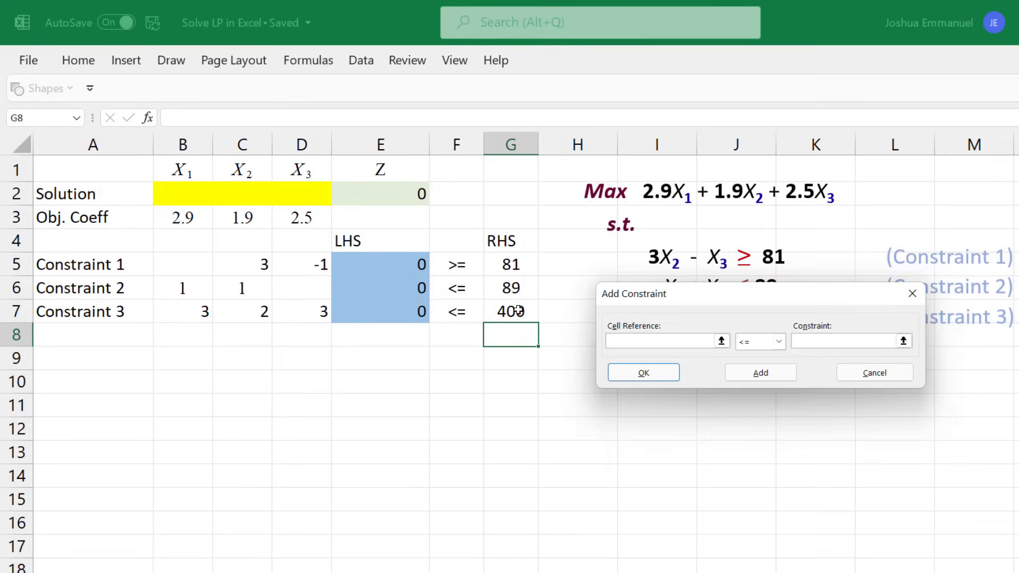
pyautogui.click(422, 264)
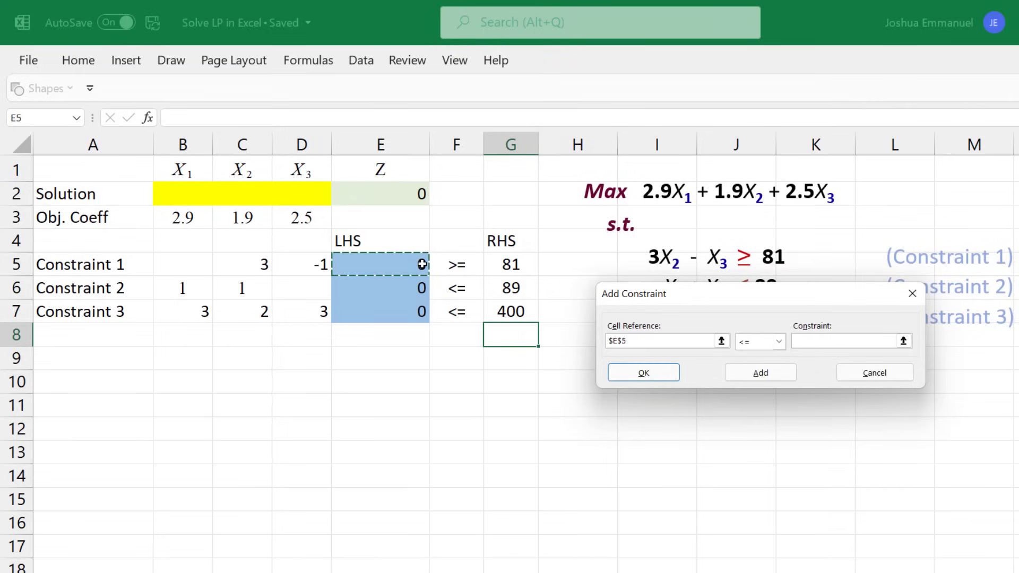
pyautogui.click(748, 343)
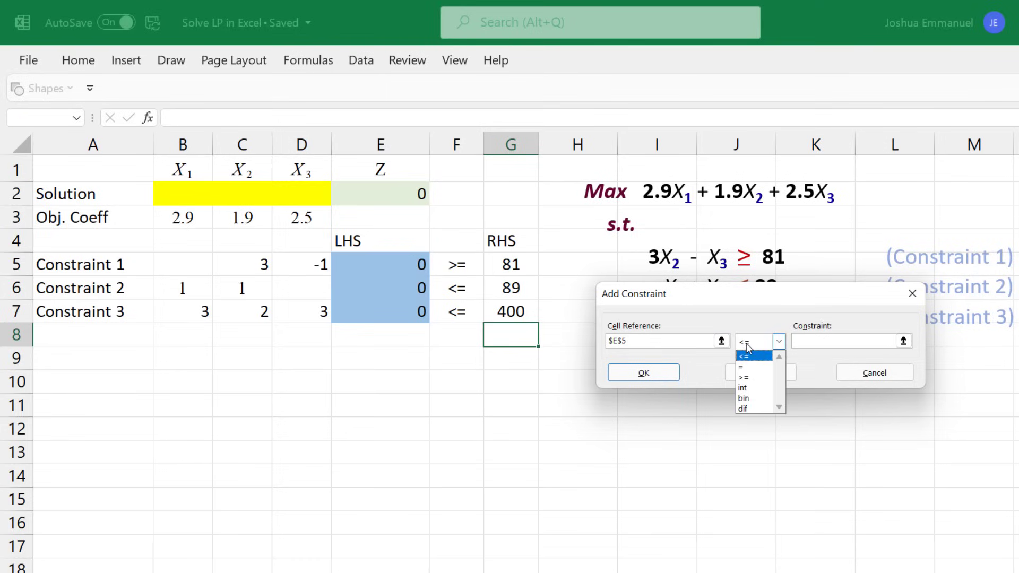
pyautogui.click(749, 378)
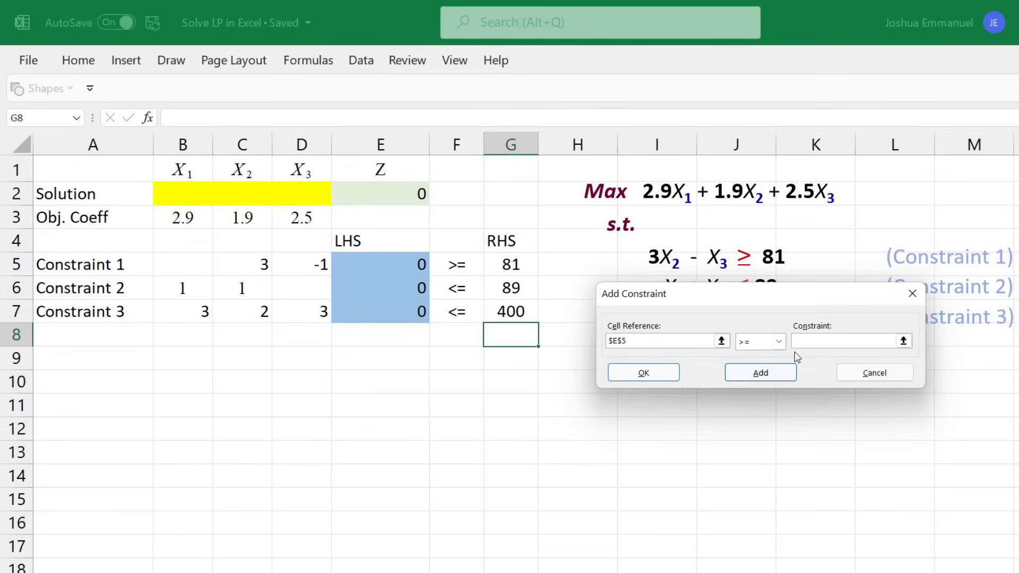
pyautogui.click(808, 342)
pyautogui.click(516, 265)
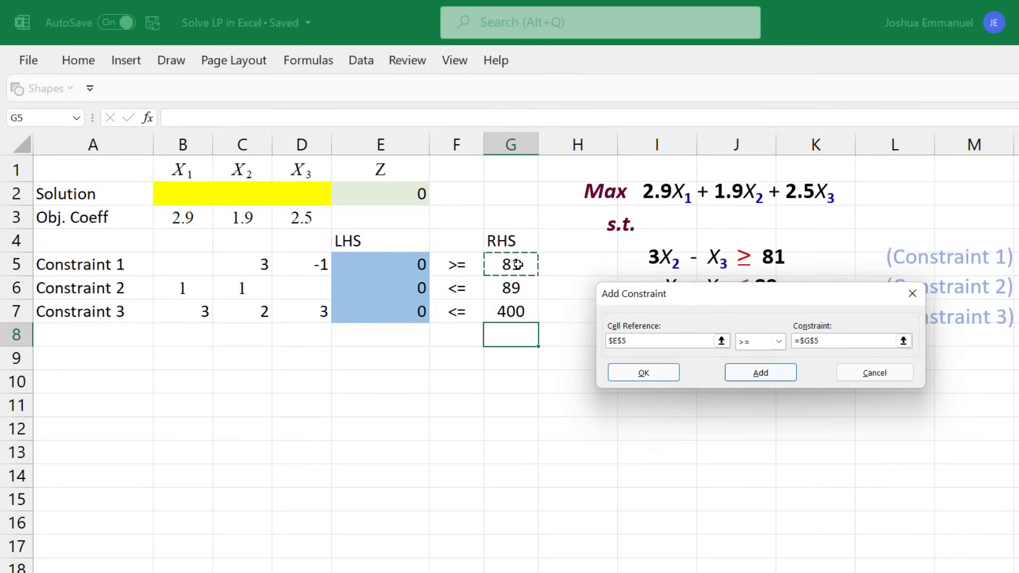
pyautogui.click(754, 375)
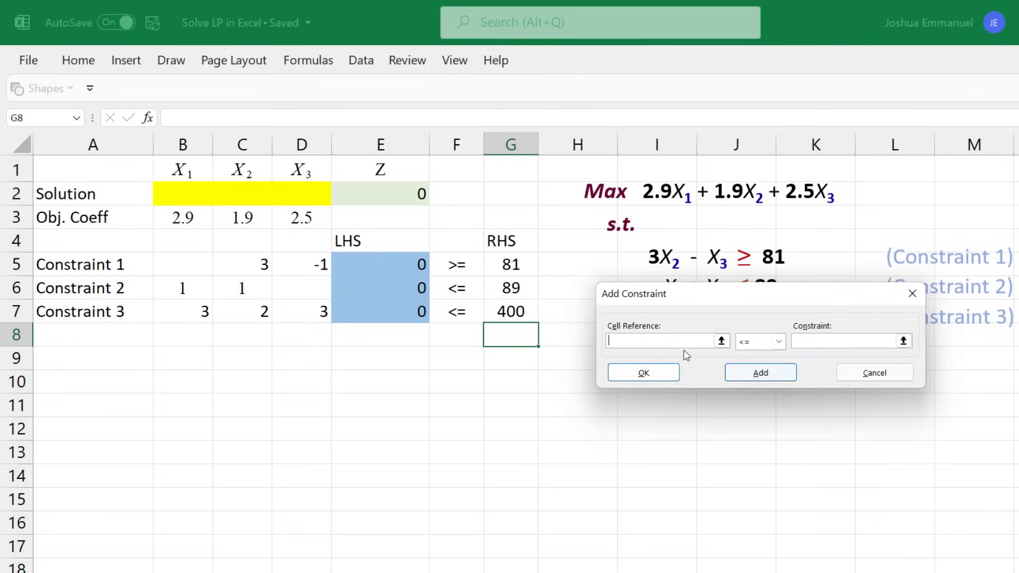
# Fill in the next constraint $E$6:$E$7 <= $G$6:$G$7
pyautogui.click(419, 288)
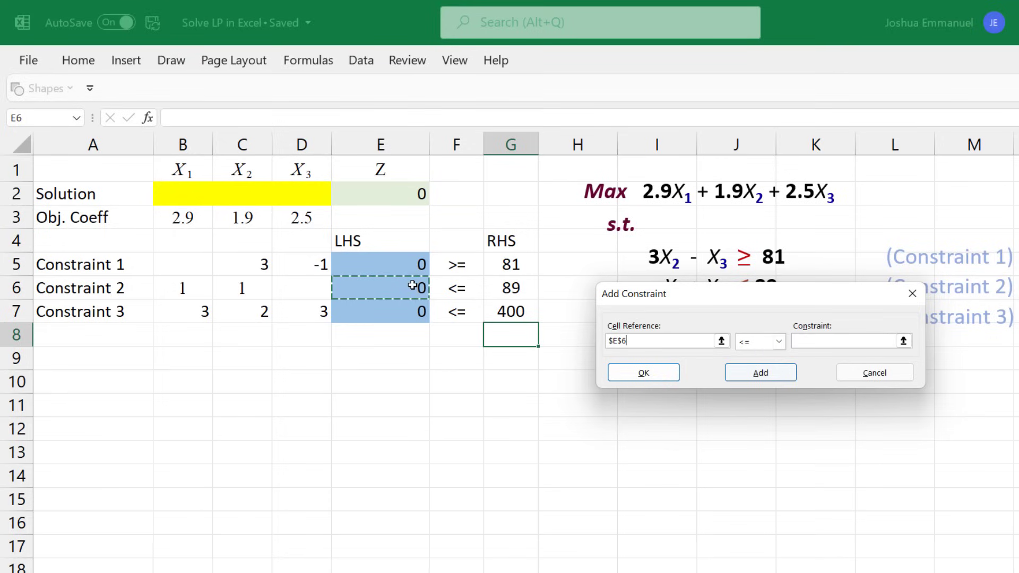
pyautogui.moveTo(412, 286); pyautogui.dragTo(414, 311)
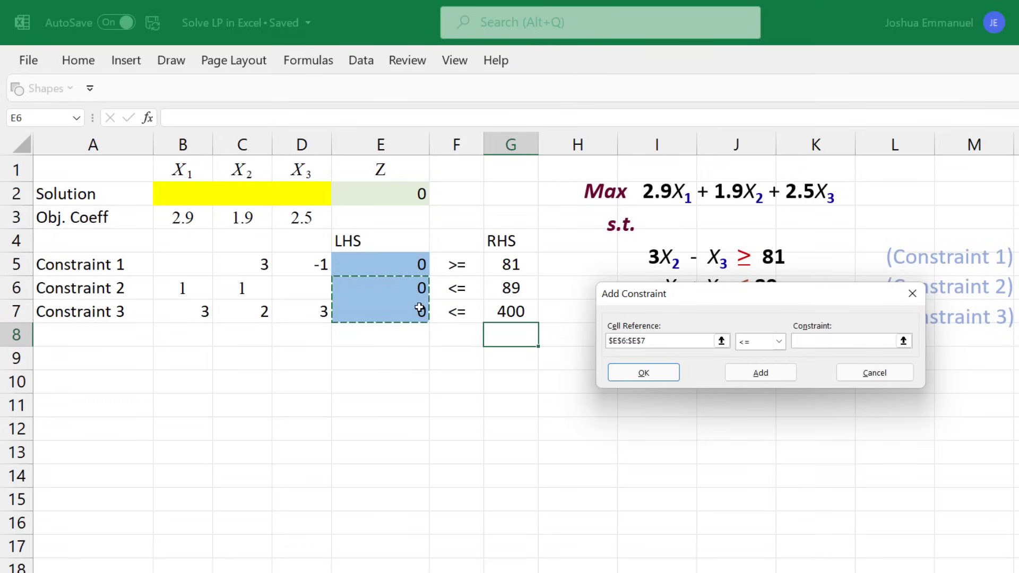
pyautogui.click(859, 341)
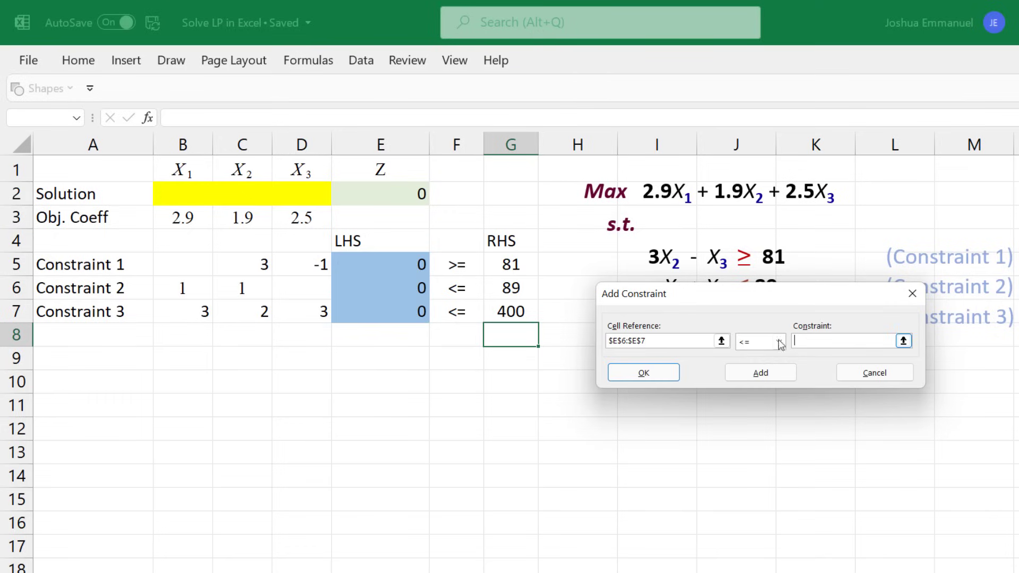
pyautogui.moveTo(520, 289); pyautogui.dragTo(520, 313)
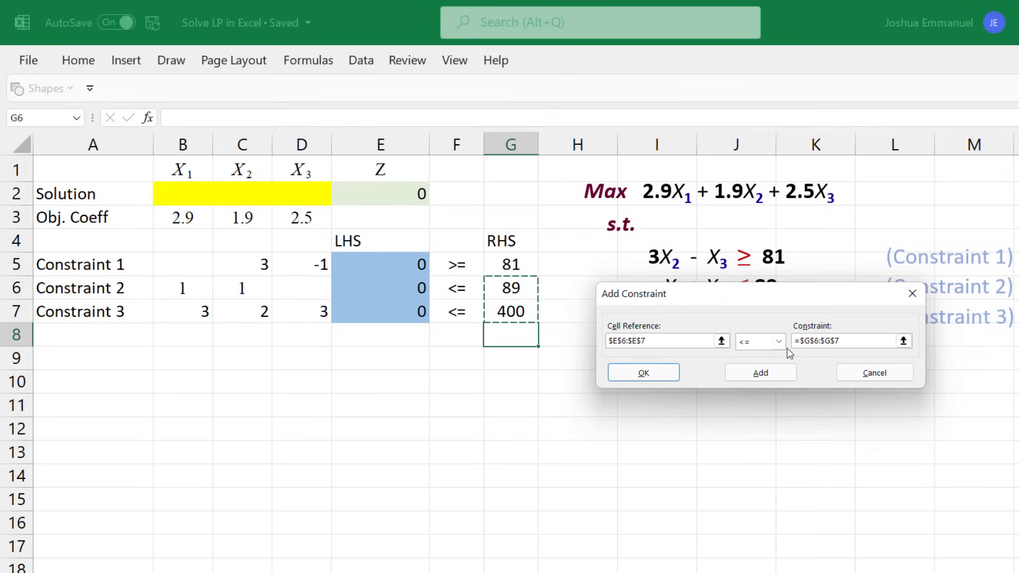
# Keep variables non-negative, choose Simplex LP, and solve to get X1=42, X2=47, X3=60
pyautogui.click(653, 375)
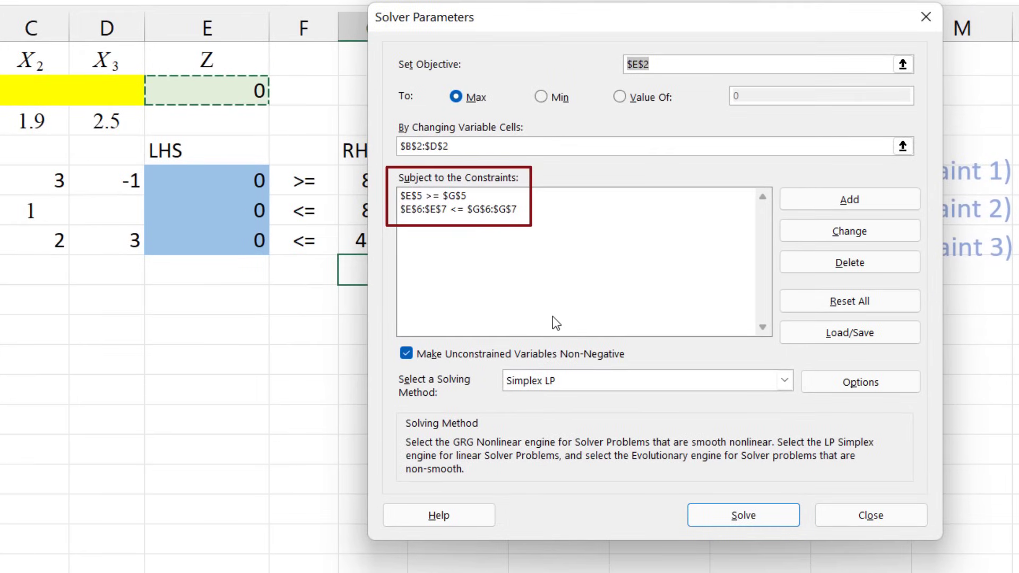
pyautogui.click(406, 352)
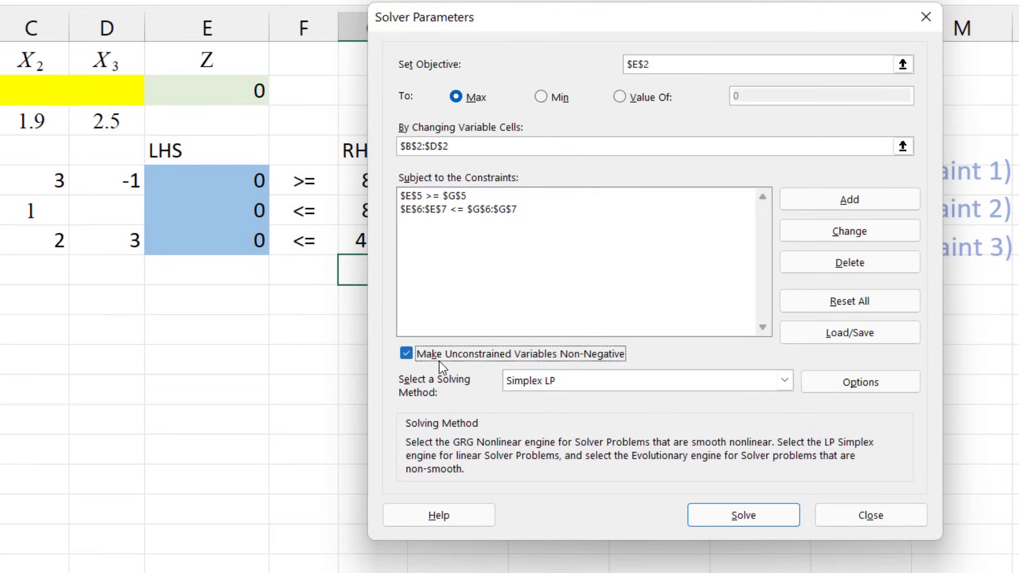
pyautogui.click(566, 382)
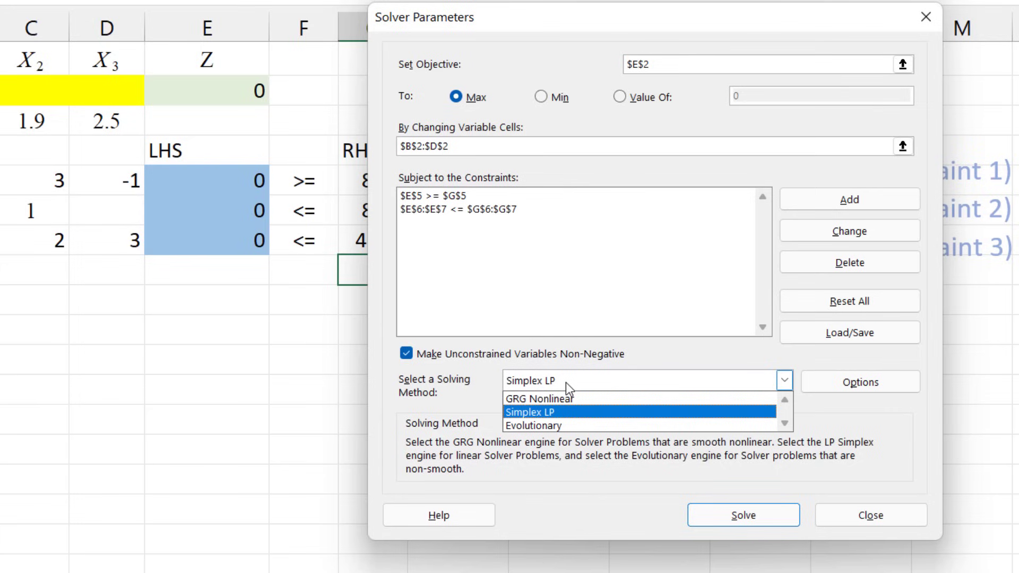
pyautogui.click(543, 412)
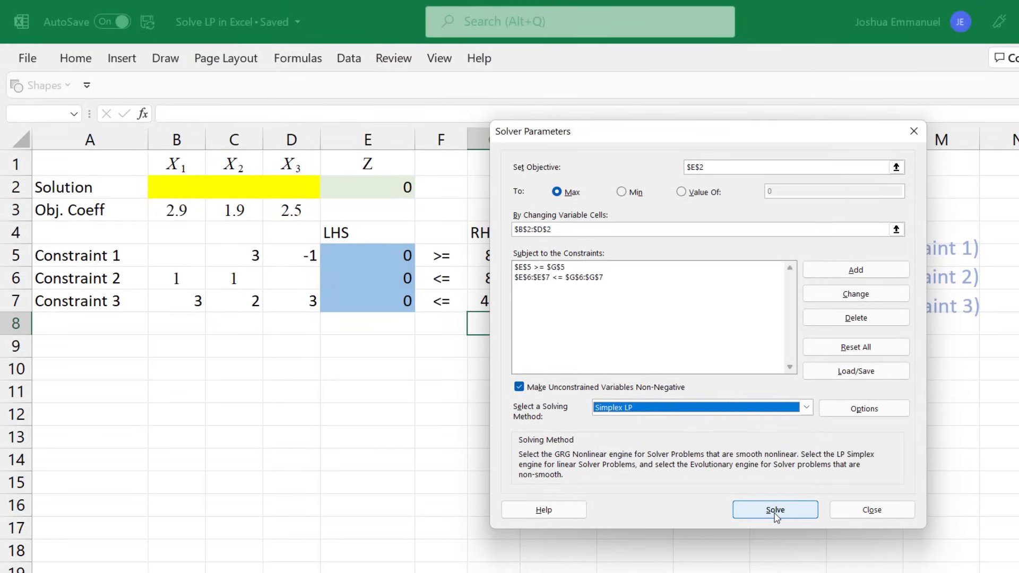
pyautogui.click(775, 511)
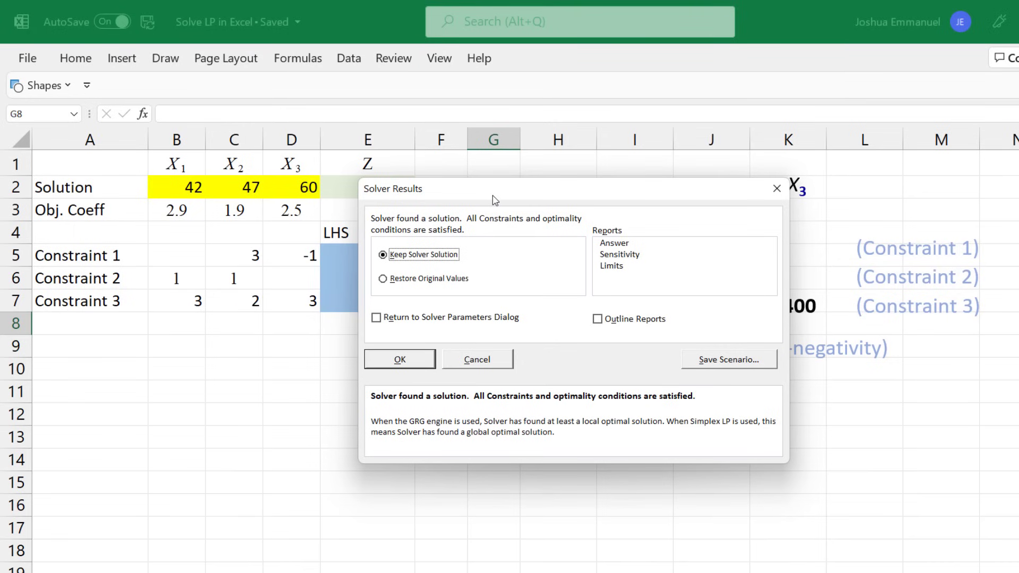
# Keep the Z = 361.1 Solver solution and create Answer, Sensitivity and Limits report sheets
pyautogui.moveTo(493, 195)
pyautogui.mouseDown()
pyautogui.moveTo(530, 318)
pyautogui.moveTo(582, 312)
pyautogui.moveTo(703, 236)
pyautogui.moveTo(691, 191)
pyautogui.mouseUp()
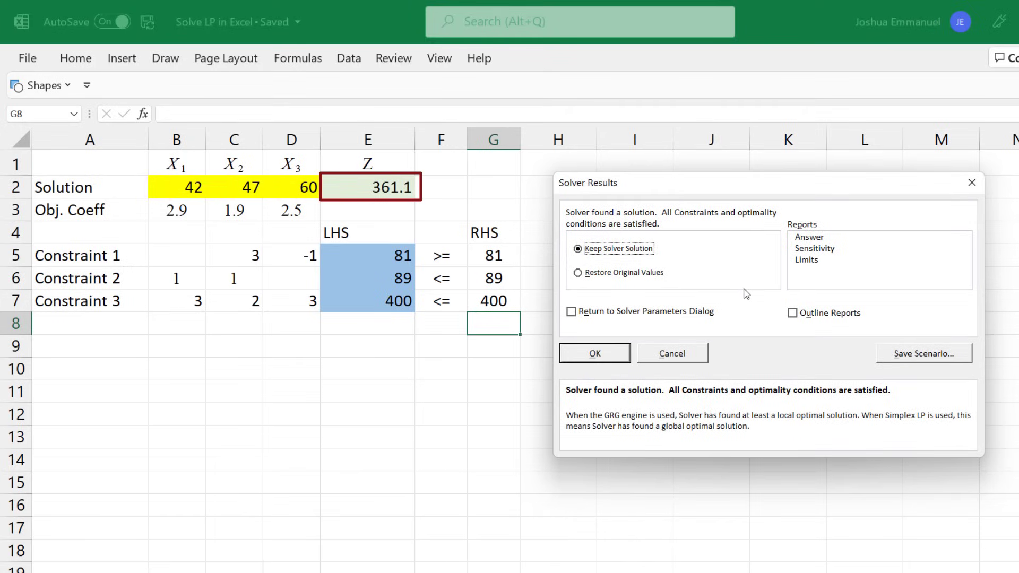
pyautogui.click(839, 238)
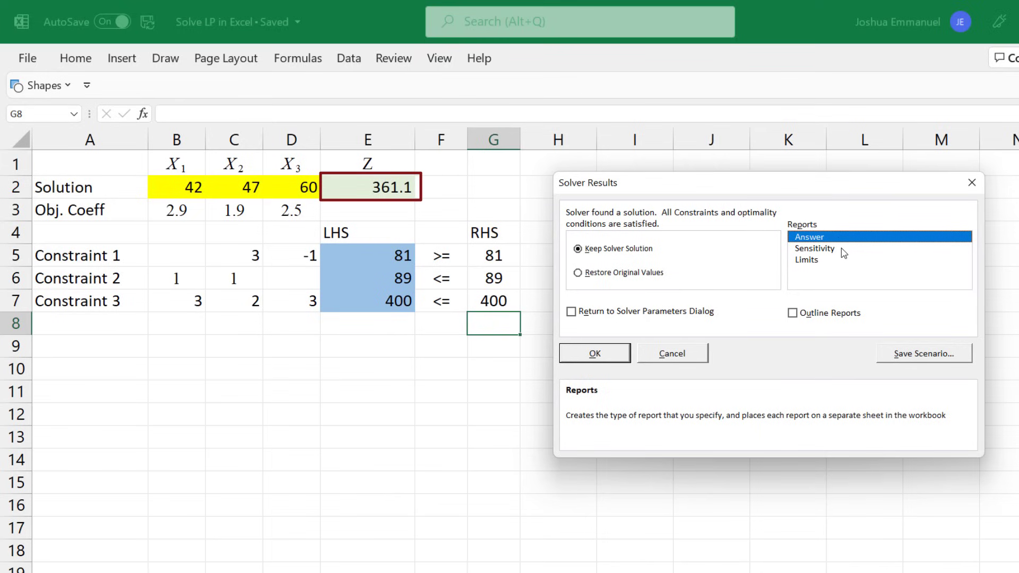
pyautogui.click(844, 256)
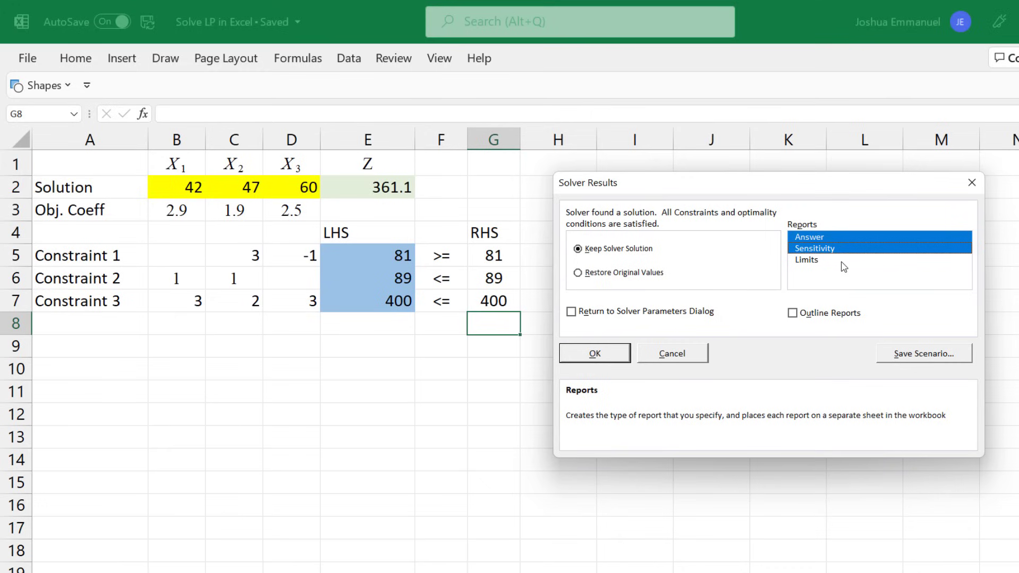
pyautogui.click(842, 262)
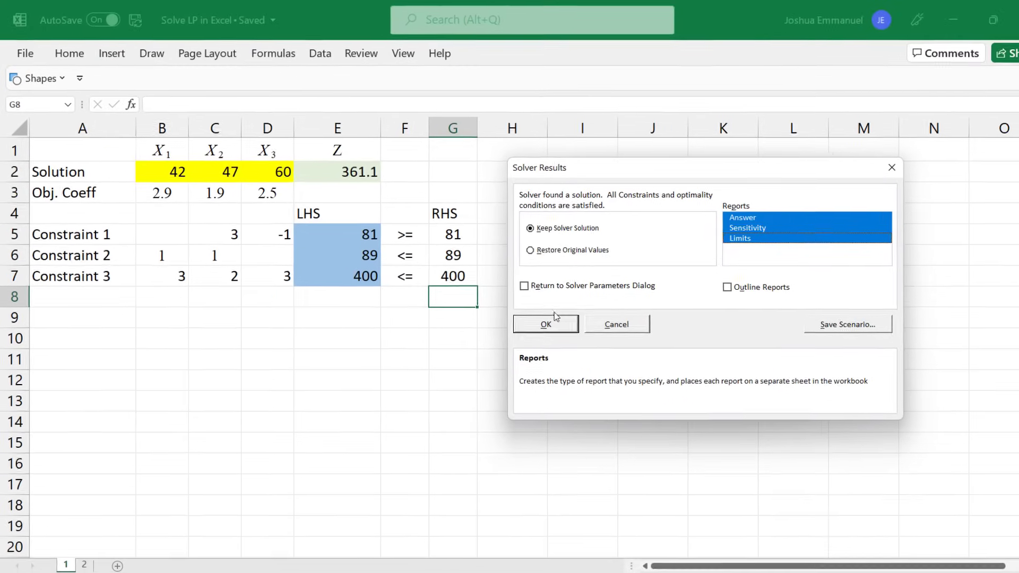
pyautogui.click(592, 352)
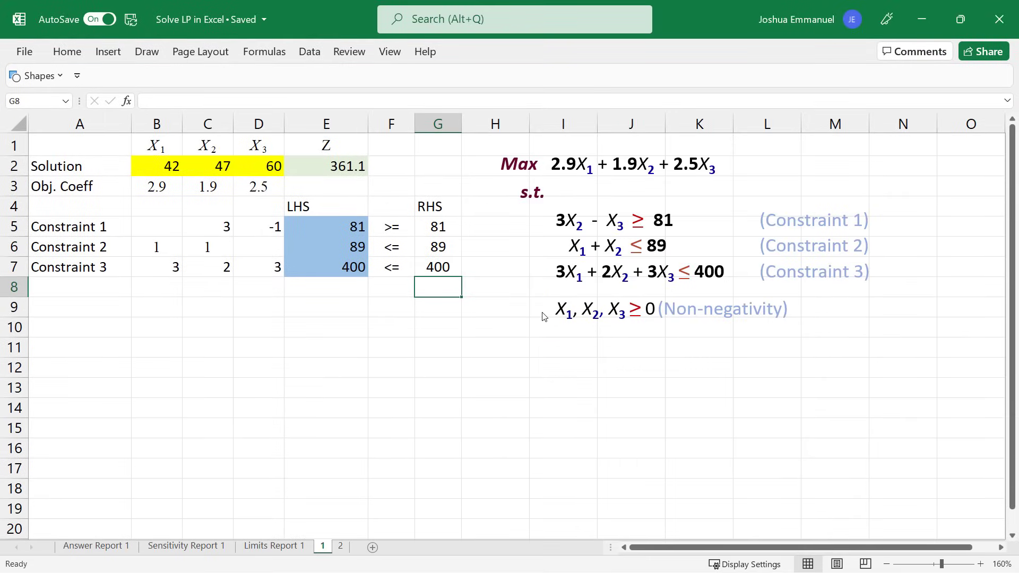
pyautogui.click(118, 548)
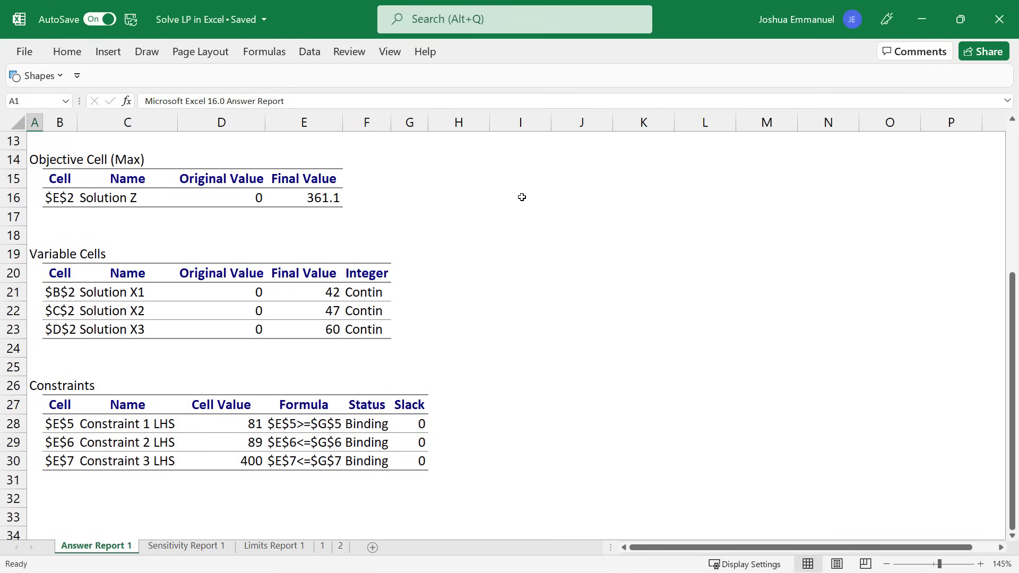
pyautogui.click(186, 546)
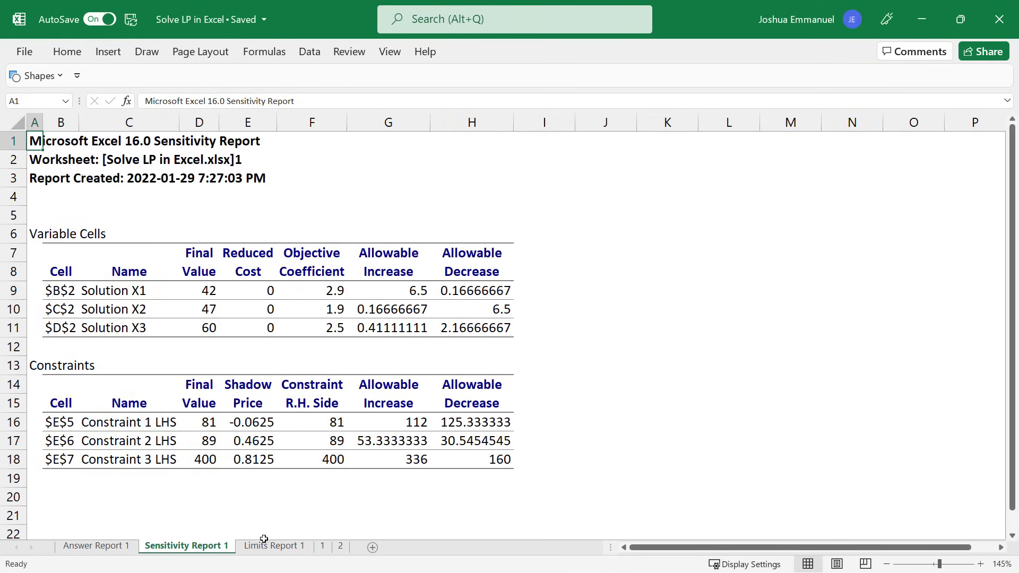
pyautogui.click(265, 548)
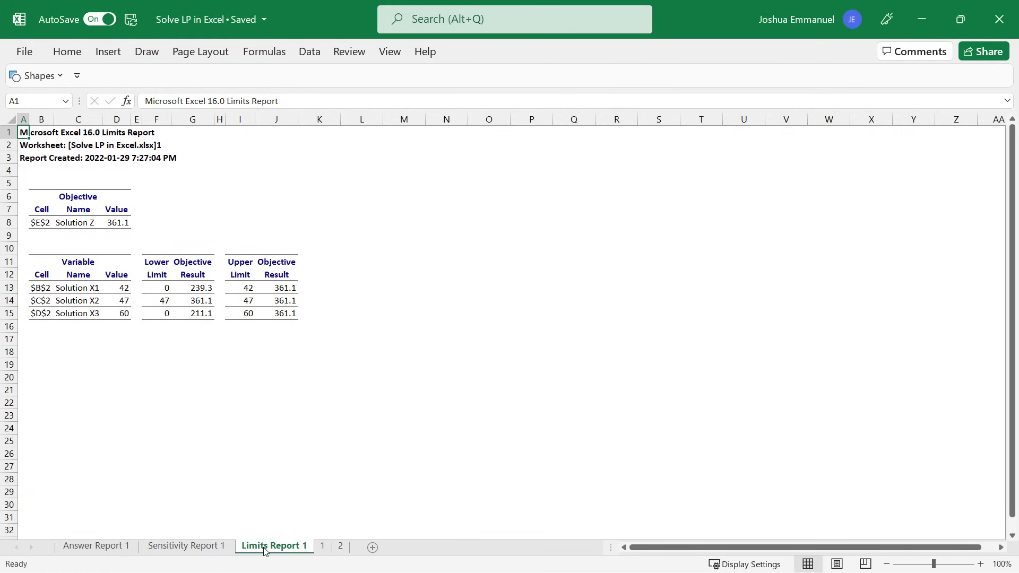
pyautogui.click(323, 547)
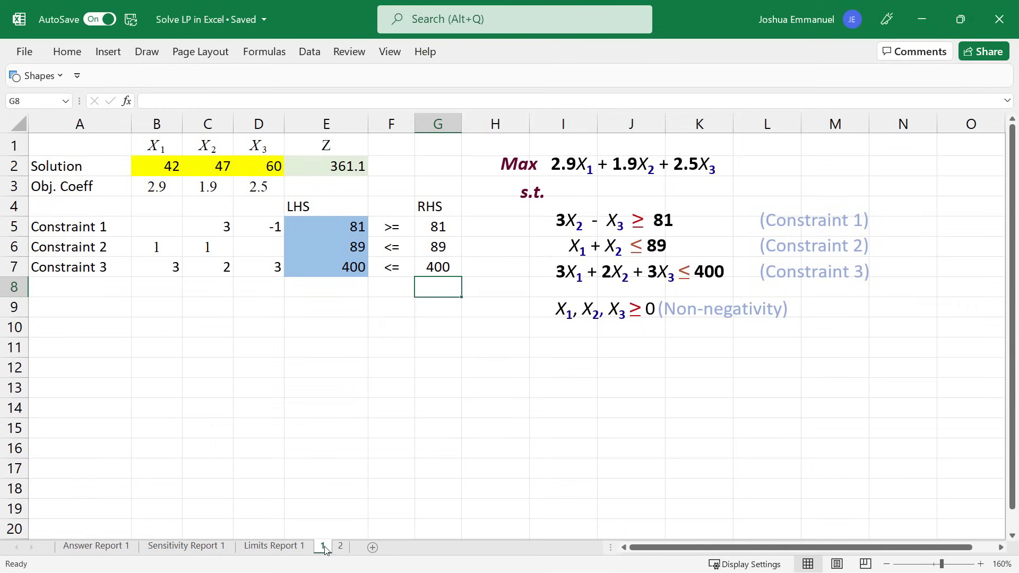